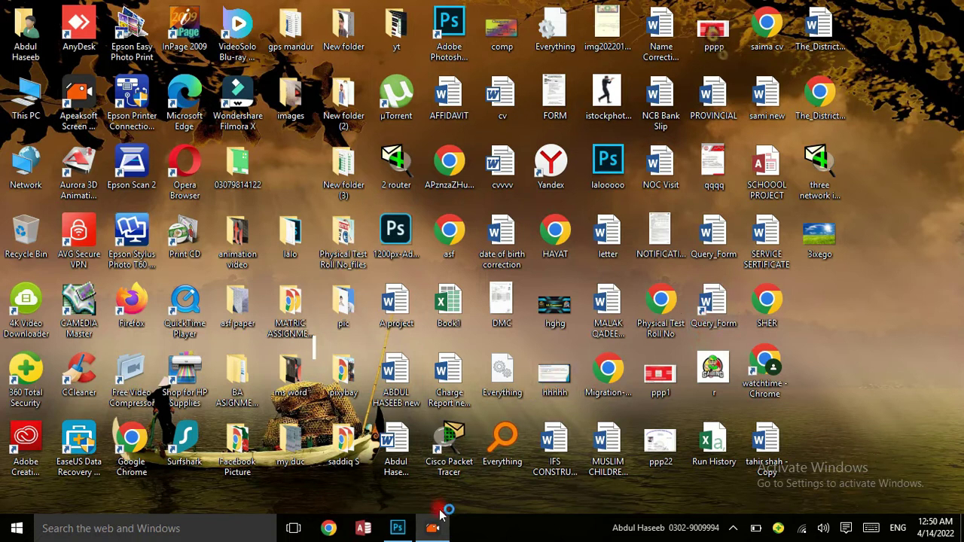
Restore the already-running Photoshop window from the taskbar.
click(399, 529)
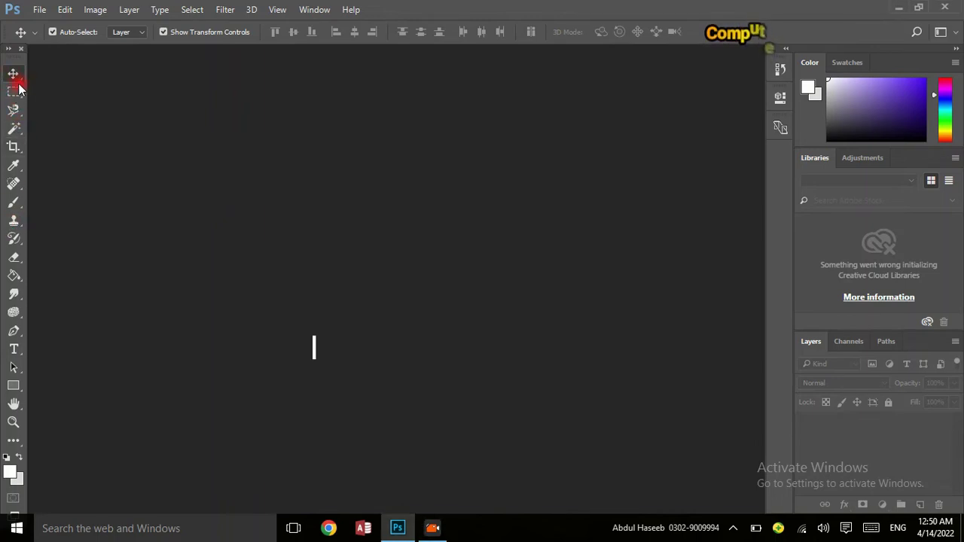
Show the toolbar in two columns and make the Rectangular Marquee Tool active.
click(14, 92)
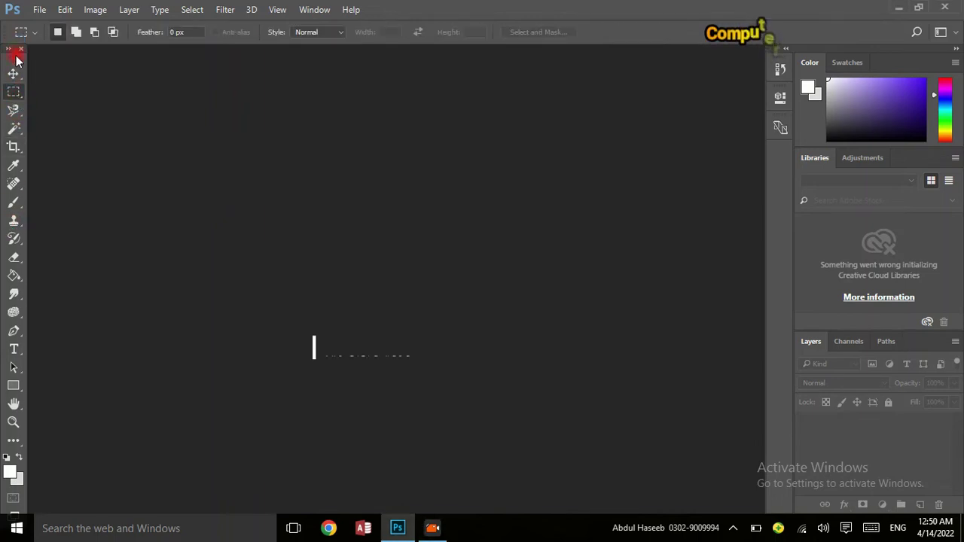
click(9, 49)
click(15, 73)
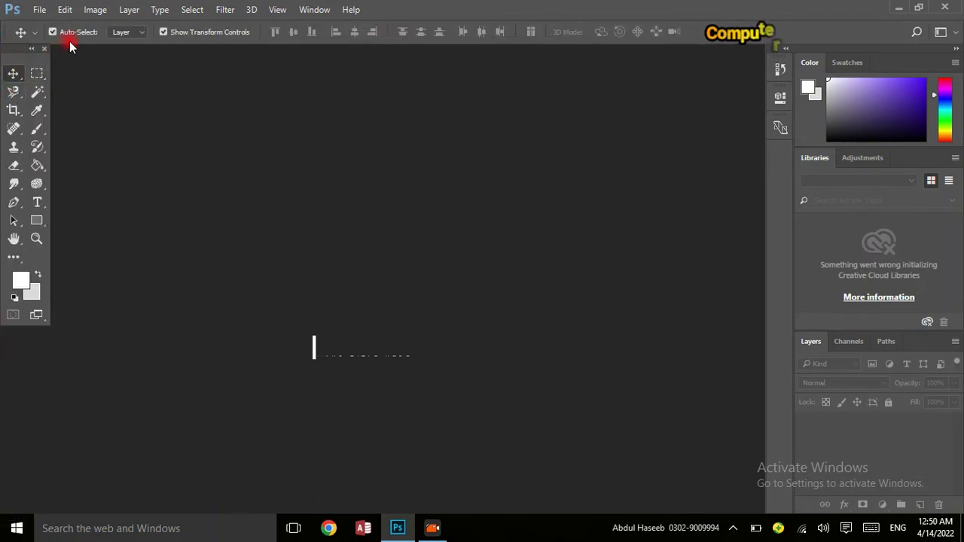
click(36, 73)
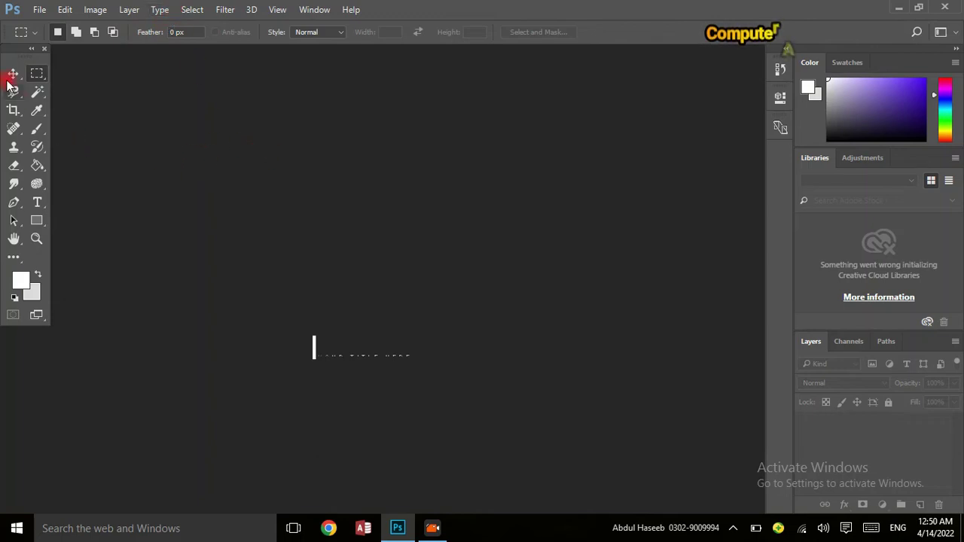
drag(41, 77, 100, 75)
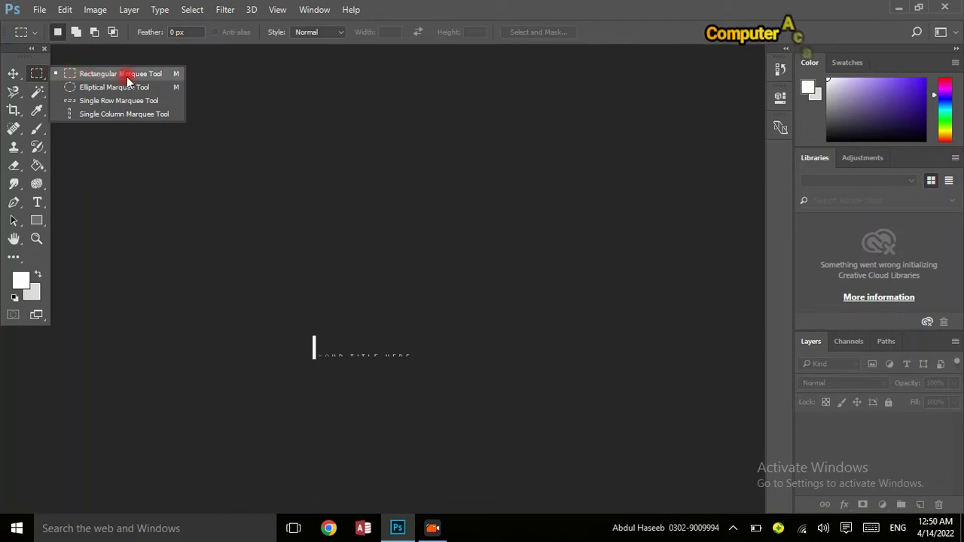
mouse_move(128, 78)
mouse_down()
mouse_move(53, 77)
mouse_move(75, 77)
mouse_up()
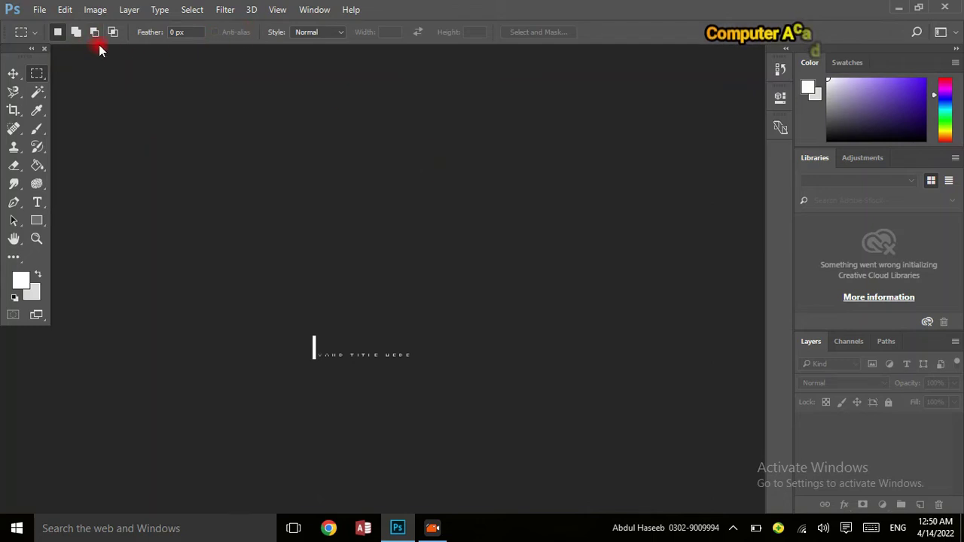
click(222, 152)
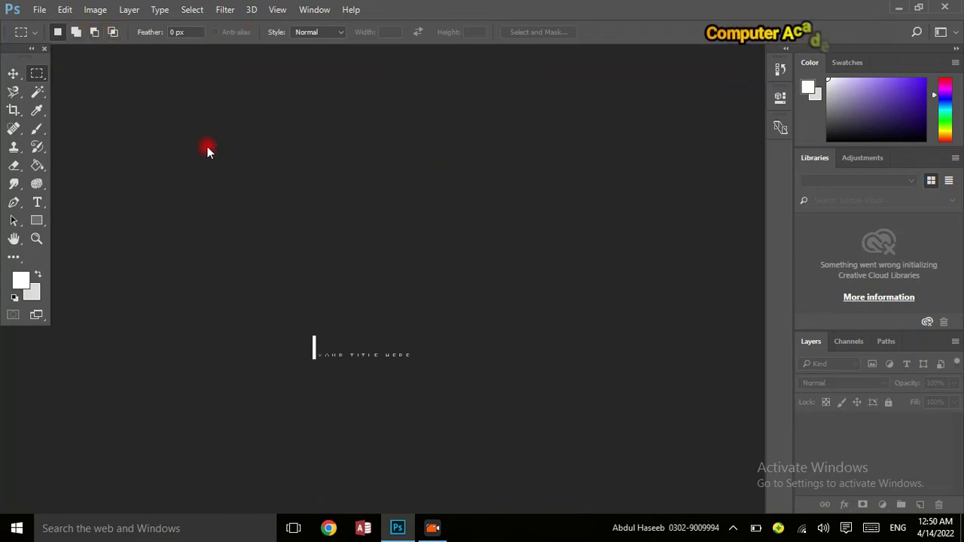
Open black-white-2403456_960_720.jpg from the Desktop images folder.
click(36, 10)
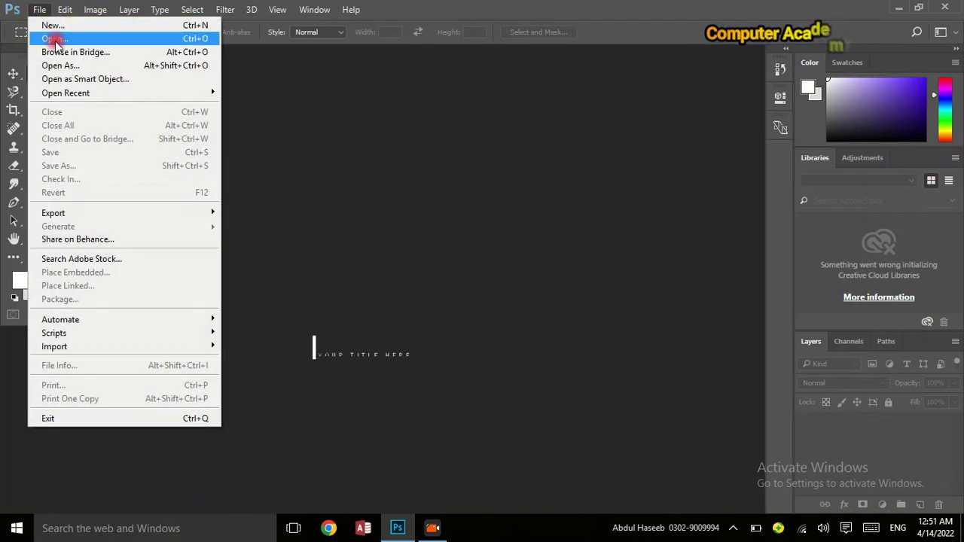
click(499, 222)
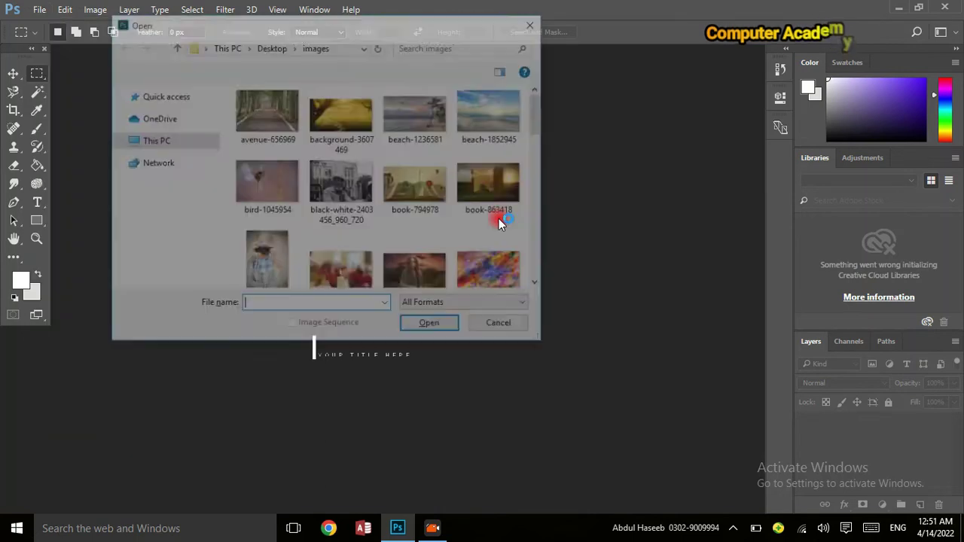
scroll(347, 204, down, 5)
scroll(338, 204, up, 5)
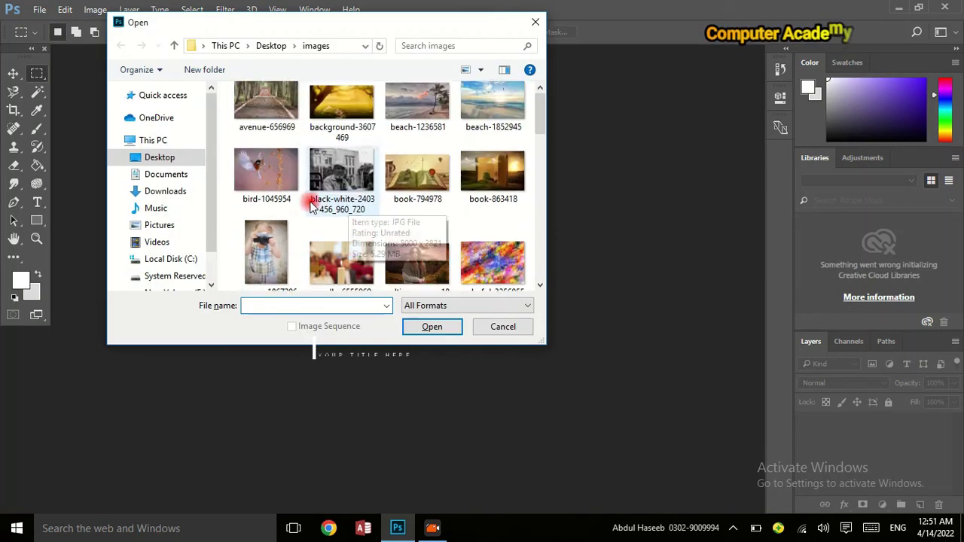
scroll(143, 249, down, 1)
scroll(162, 211, up, 1)
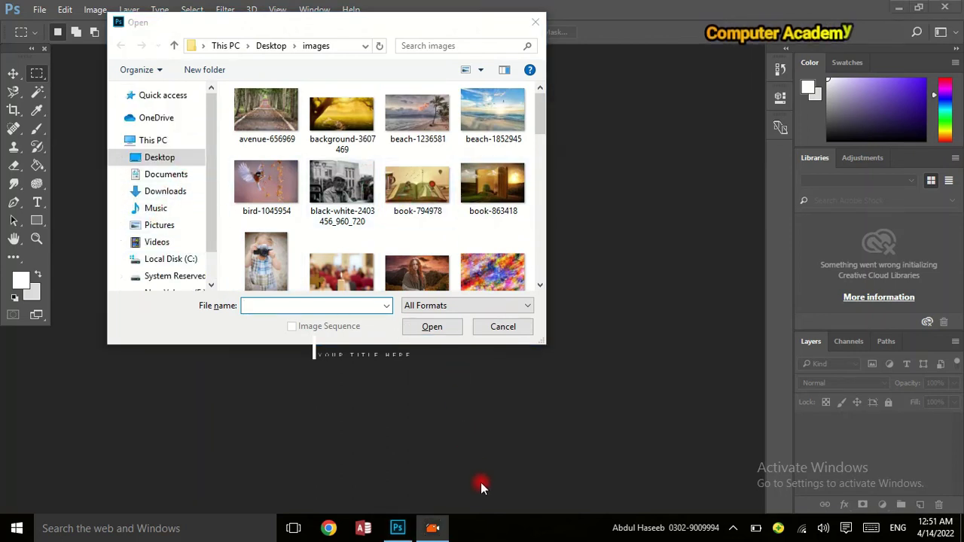
scroll(380, 263, down, 8)
scroll(374, 247, up, 3)
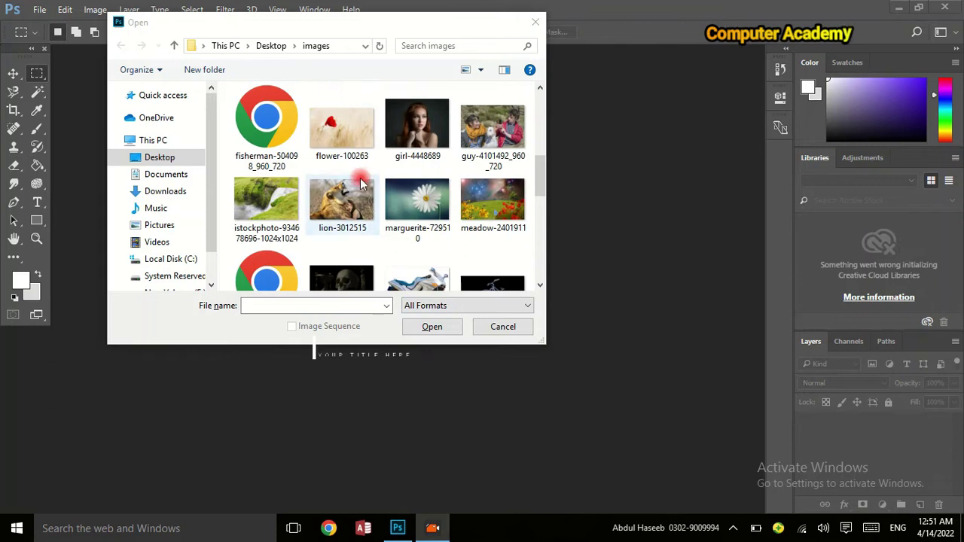
mouse_move(542, 179)
mouse_down()
mouse_move(533, 263)
mouse_move(528, 114)
mouse_up()
click(320, 190)
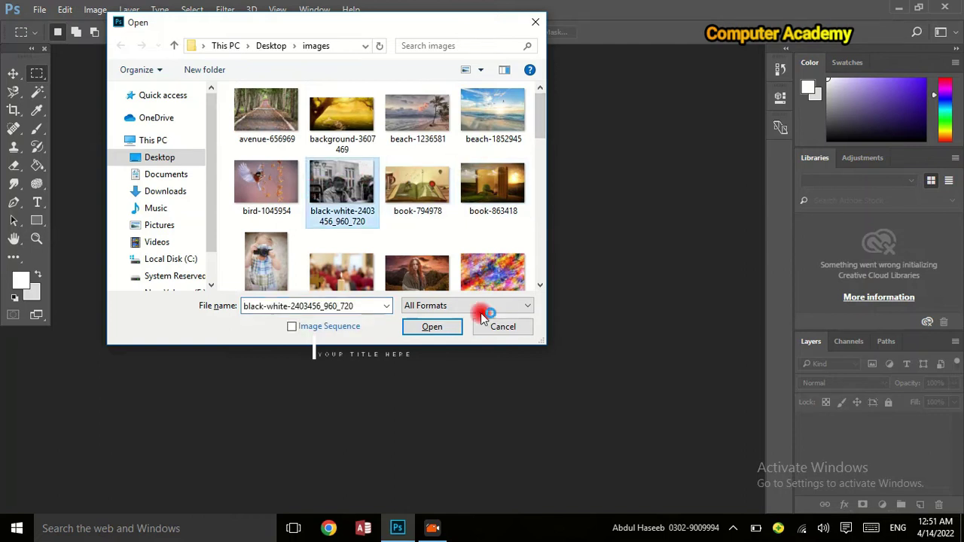
click(454, 326)
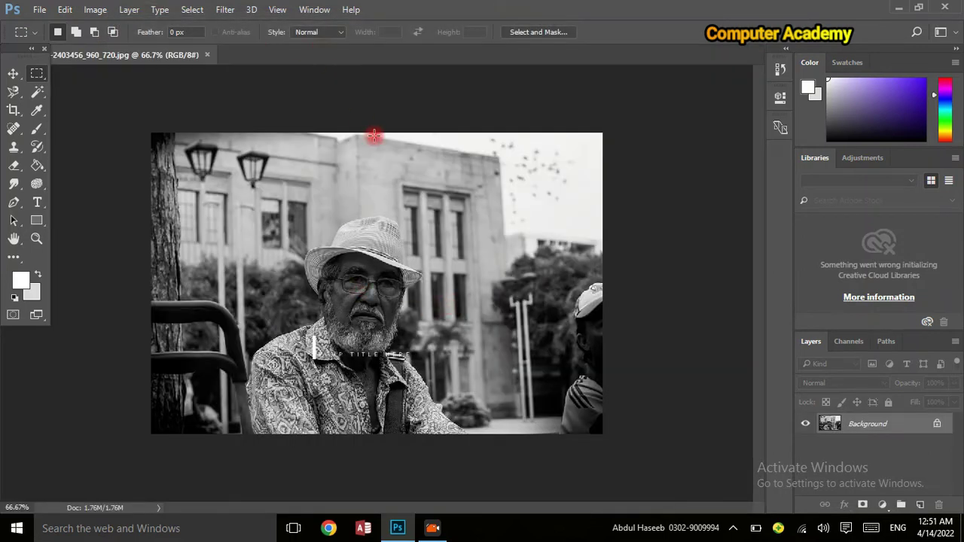
Draw a trial rectangular selection around the old man, then clear it.
drag(264, 216, 540, 426)
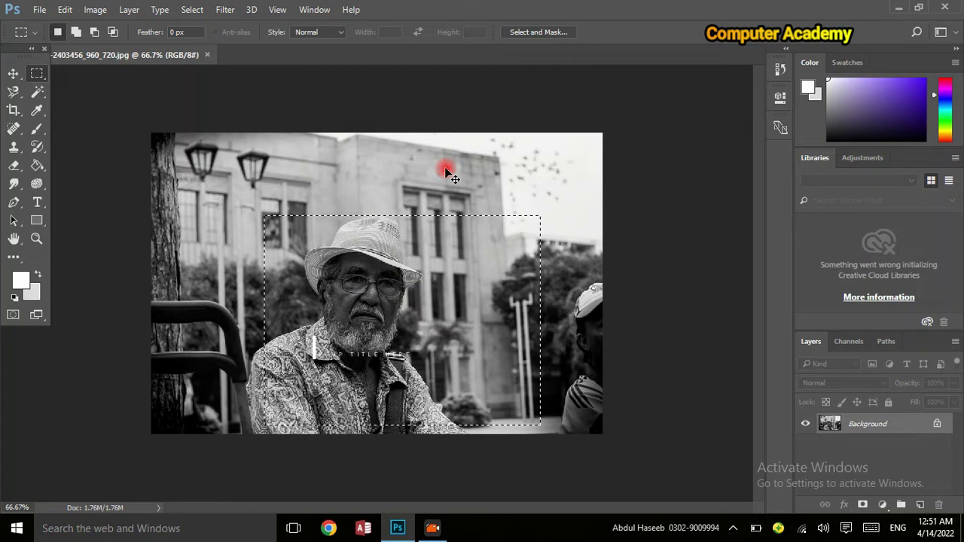
click(351, 215)
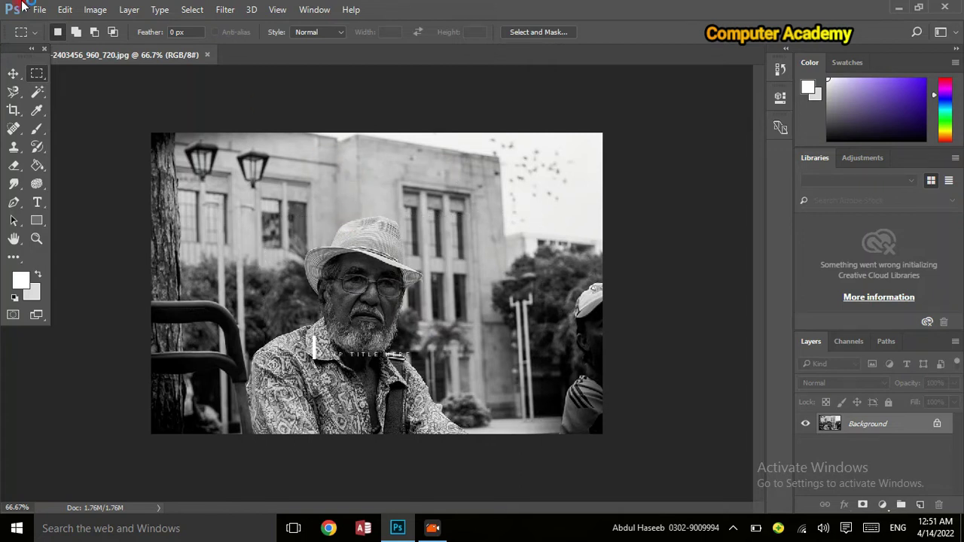
click(39, 11)
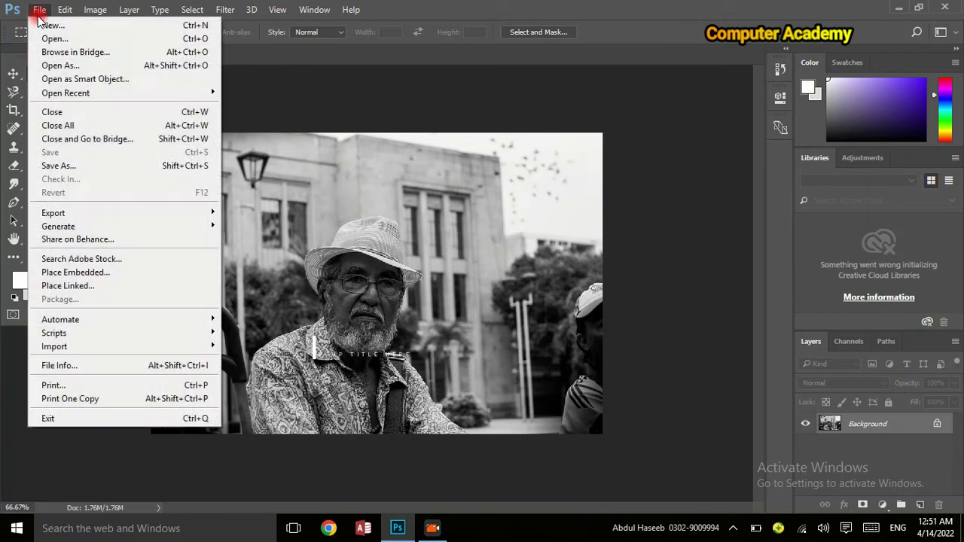
Create a blank Letter 8.5 x 11 in, 300 ppi document, then return to the photo.
click(134, 28)
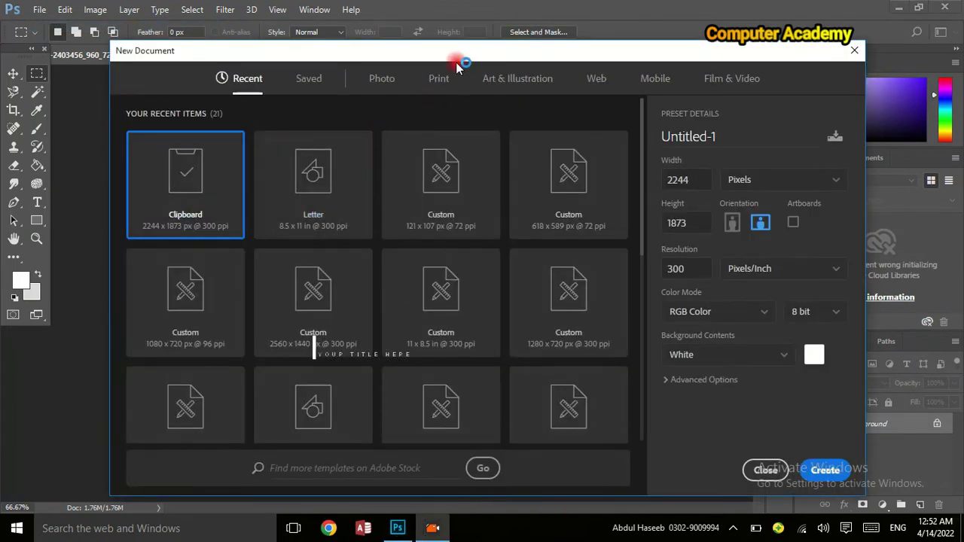
click(449, 81)
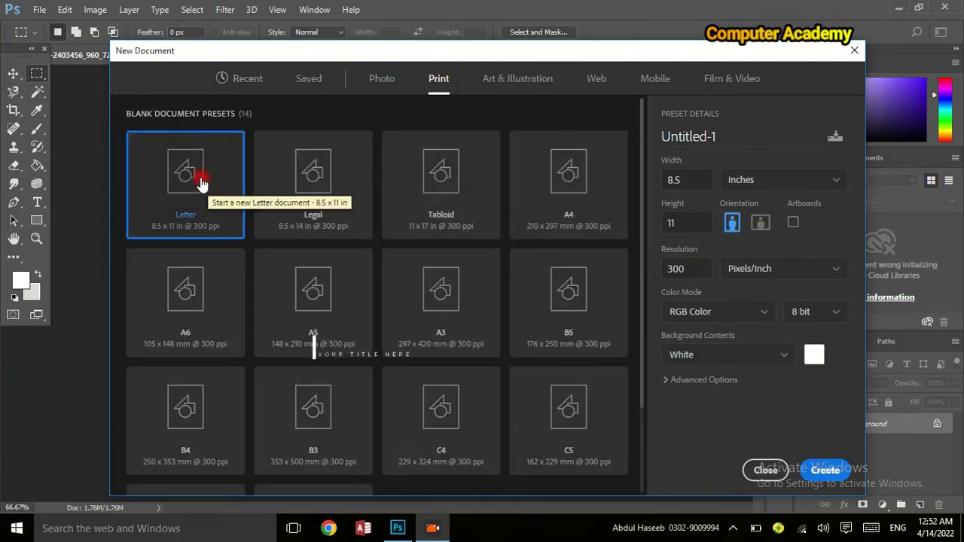
click(838, 473)
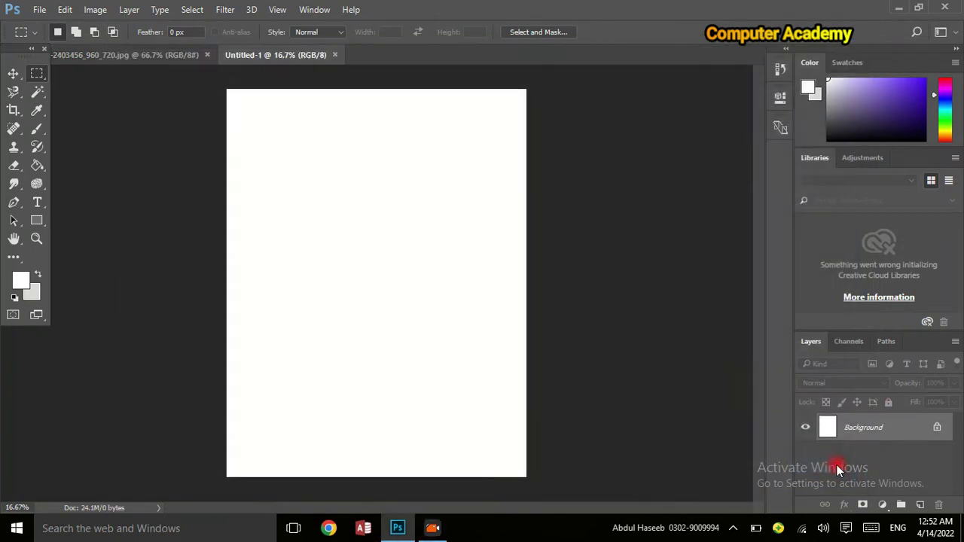
click(170, 56)
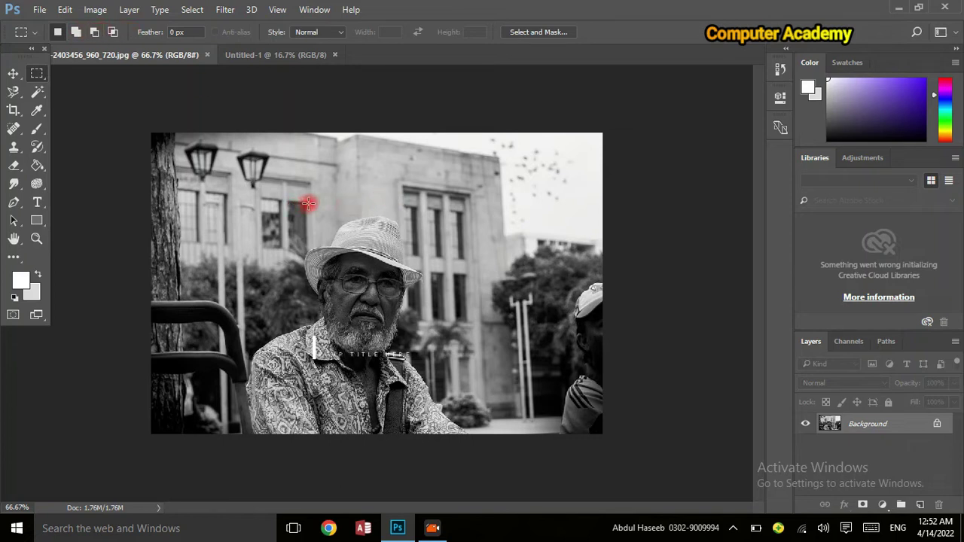
Select the man's hat and face, adding a second rectangle over the hat via Add to selection.
drag(307, 202, 458, 369)
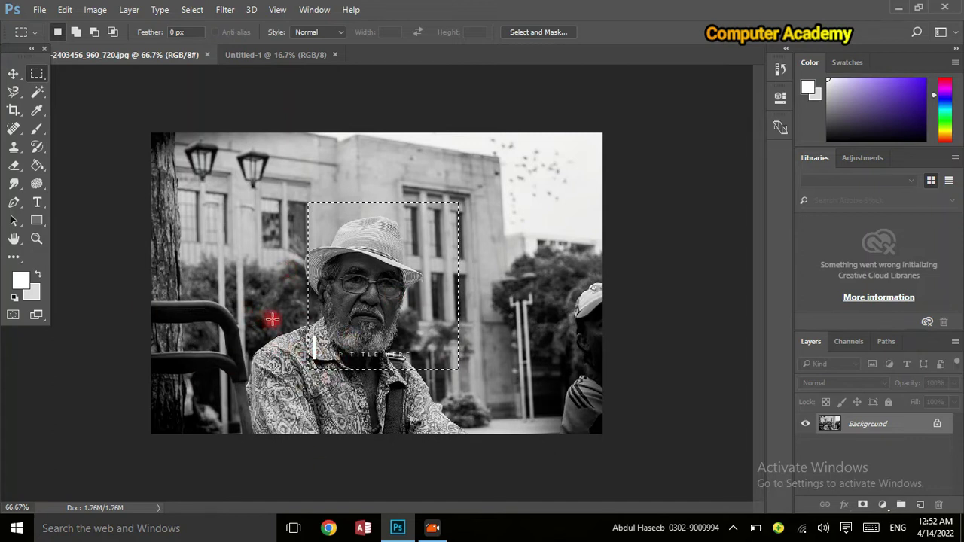
drag(245, 321, 286, 377)
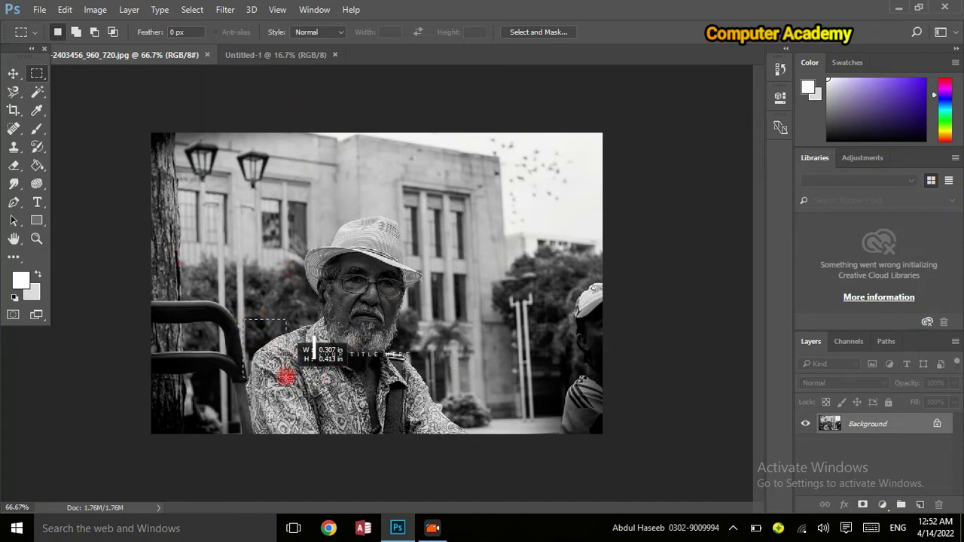
drag(279, 265, 354, 369)
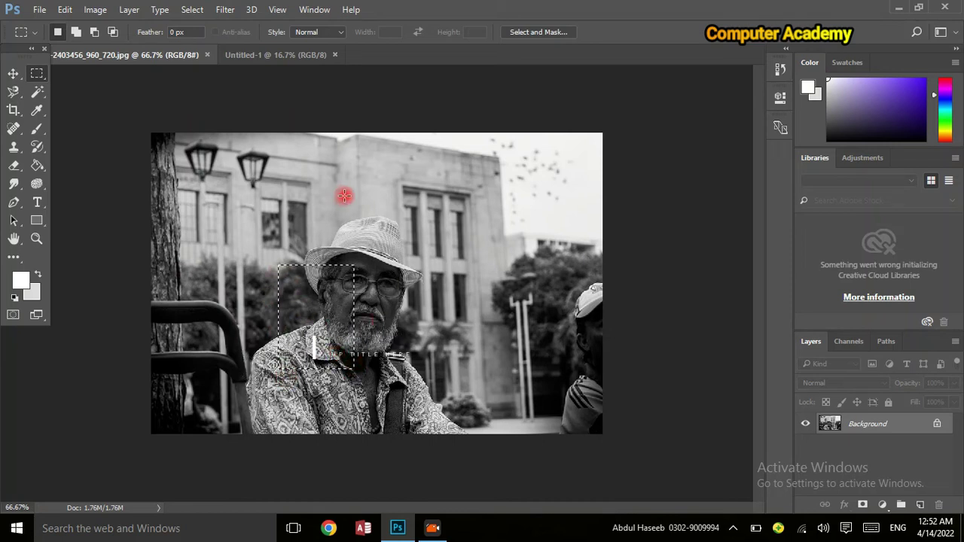
drag(283, 232, 445, 413)
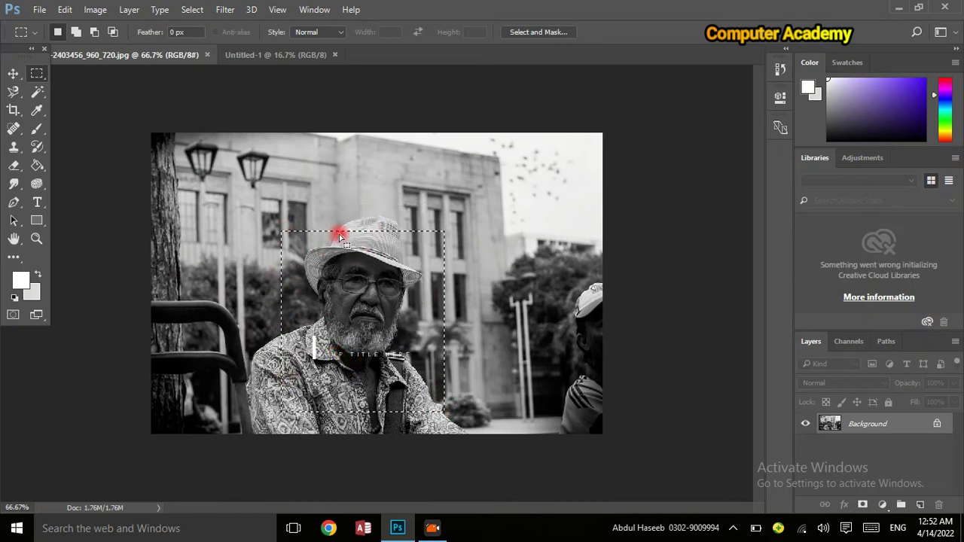
mouse_move(335, 208)
mouse_down()
mouse_move(462, 311)
mouse_move(462, 368)
mouse_up()
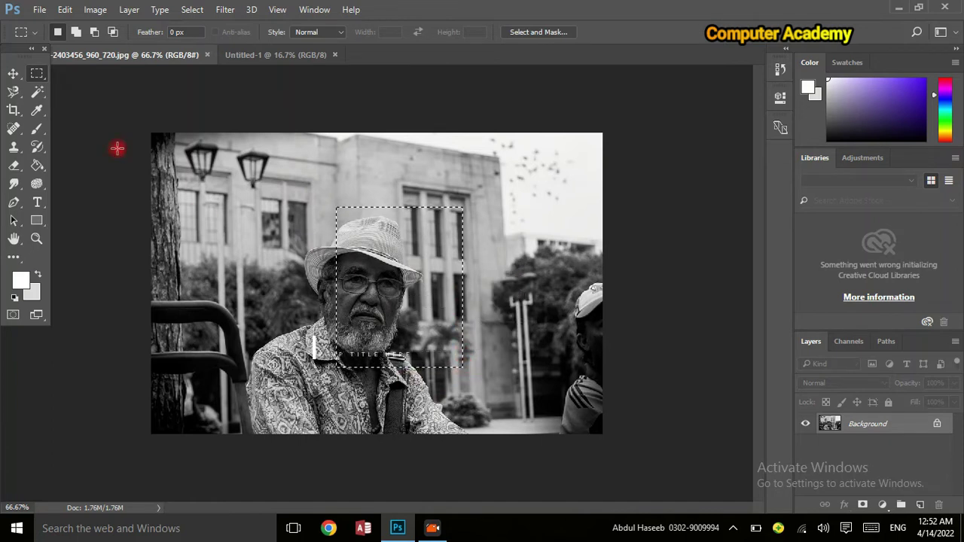
click(77, 33)
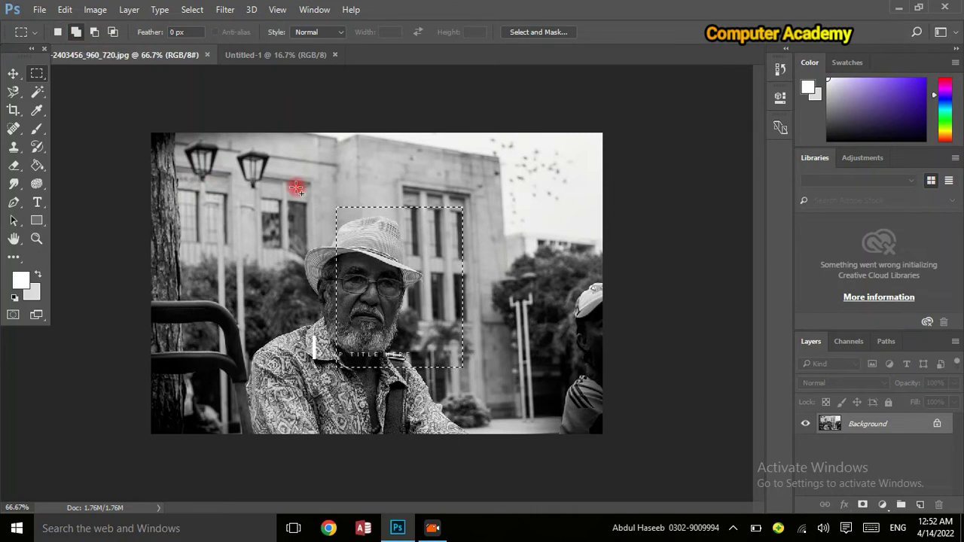
drag(301, 204, 354, 367)
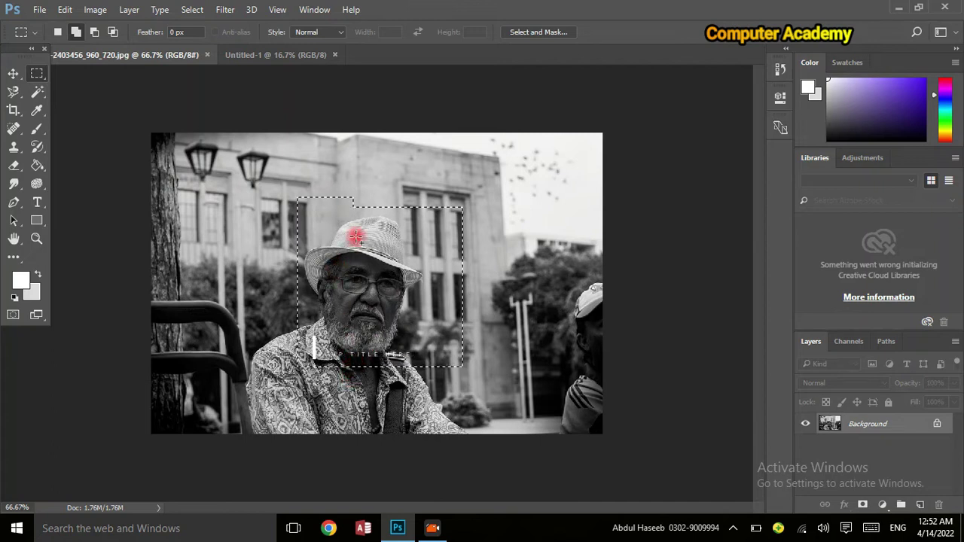
drag(353, 199, 465, 230)
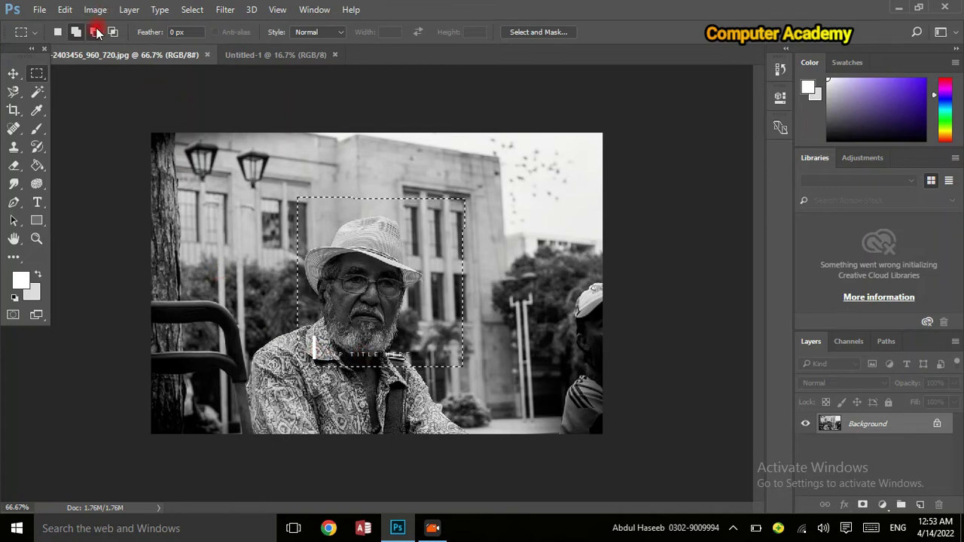
Cut the lower part off the hat selection with Subtract, then clear the selection.
click(95, 32)
mouse_move(280, 279)
mouse_down()
mouse_move(452, 358)
mouse_move(563, 369)
mouse_up()
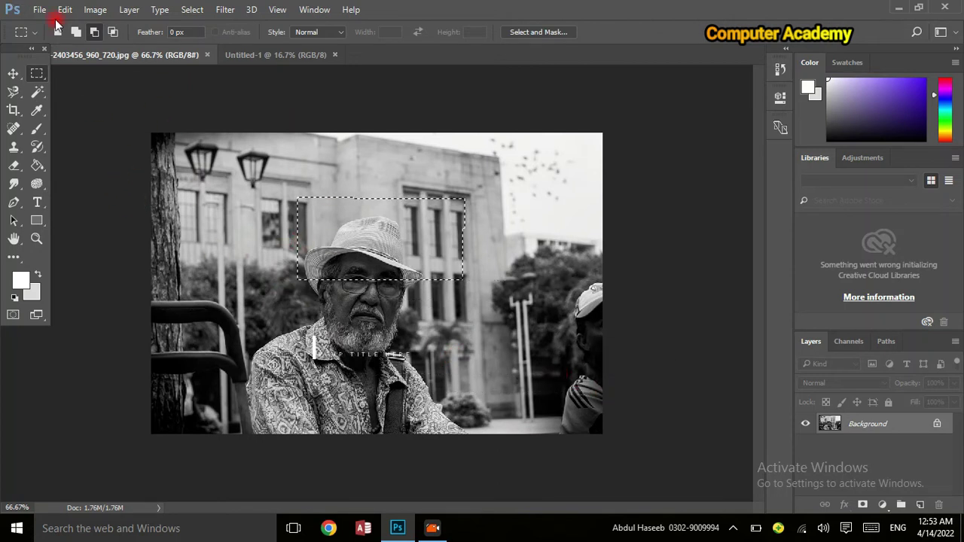
click(75, 32)
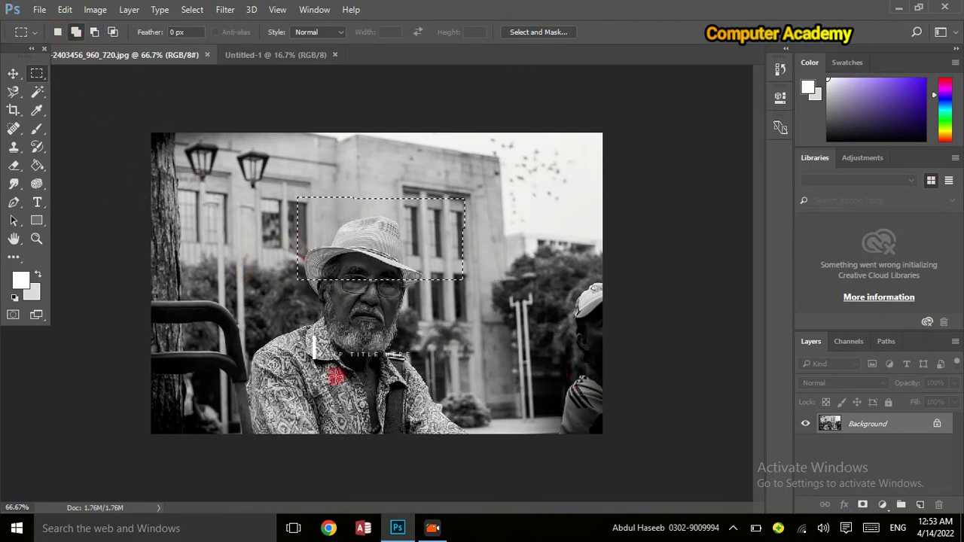
click(482, 501)
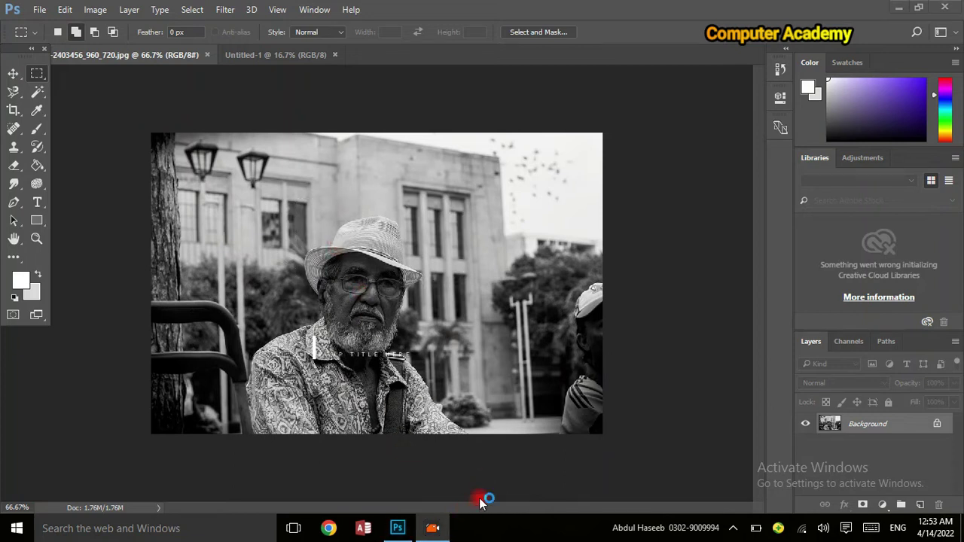
Select the hat and face, then intersect it with an overlapping rectangle.
drag(297, 198, 465, 318)
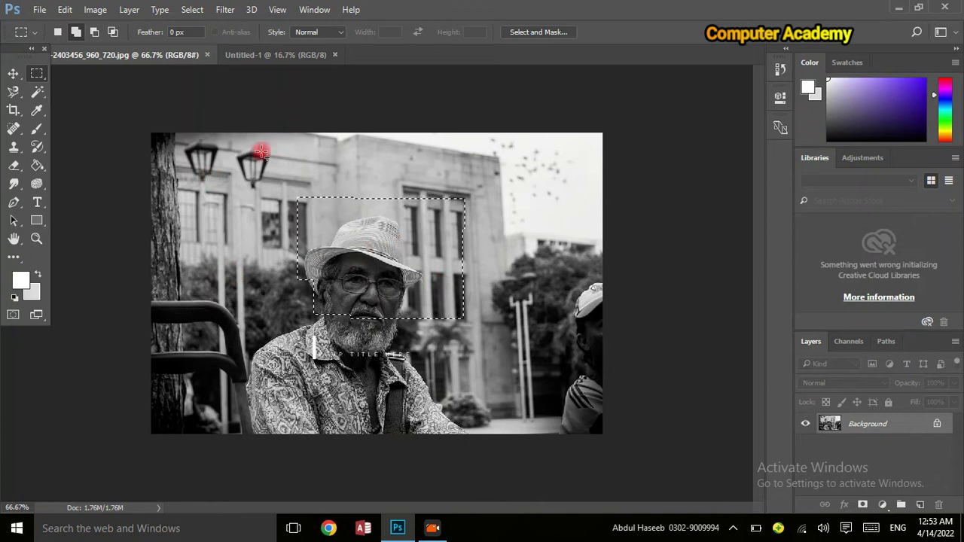
click(113, 33)
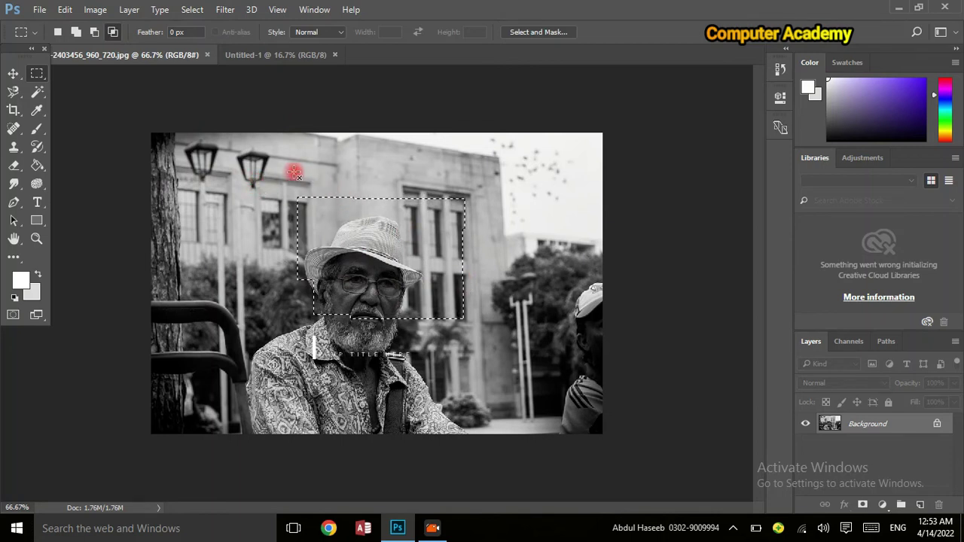
mouse_move(273, 178)
mouse_down()
mouse_move(492, 244)
mouse_move(503, 287)
mouse_up()
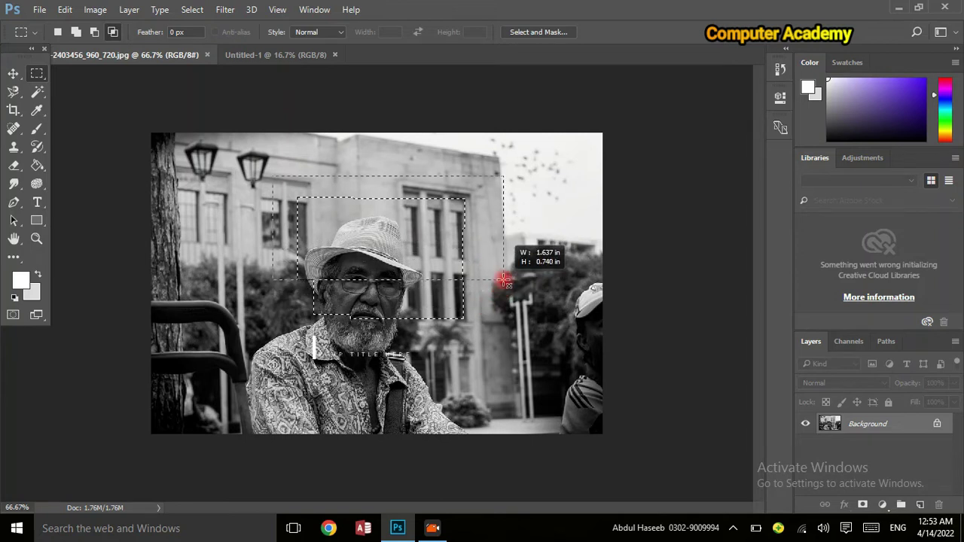
drag(502, 287, 501, 279)
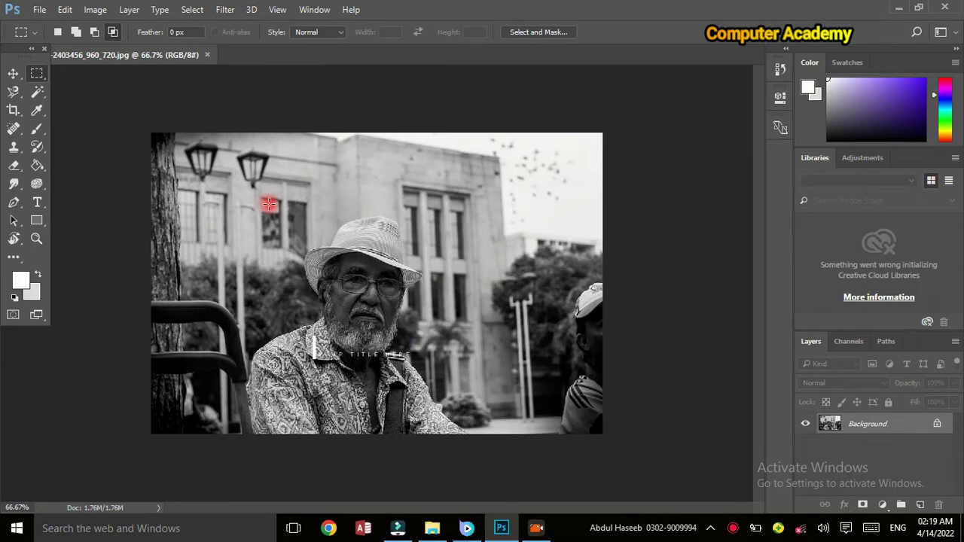
drag(268, 201, 436, 384)
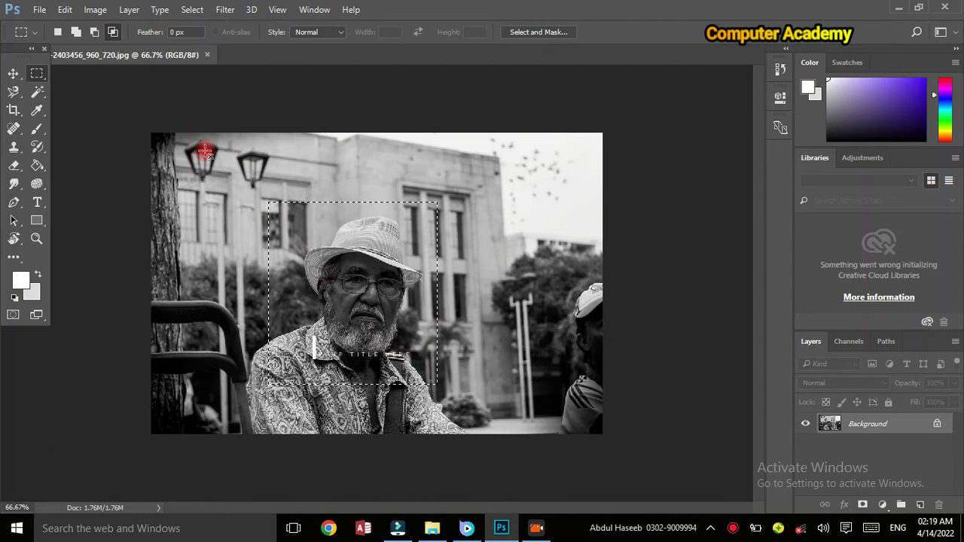
click(76, 31)
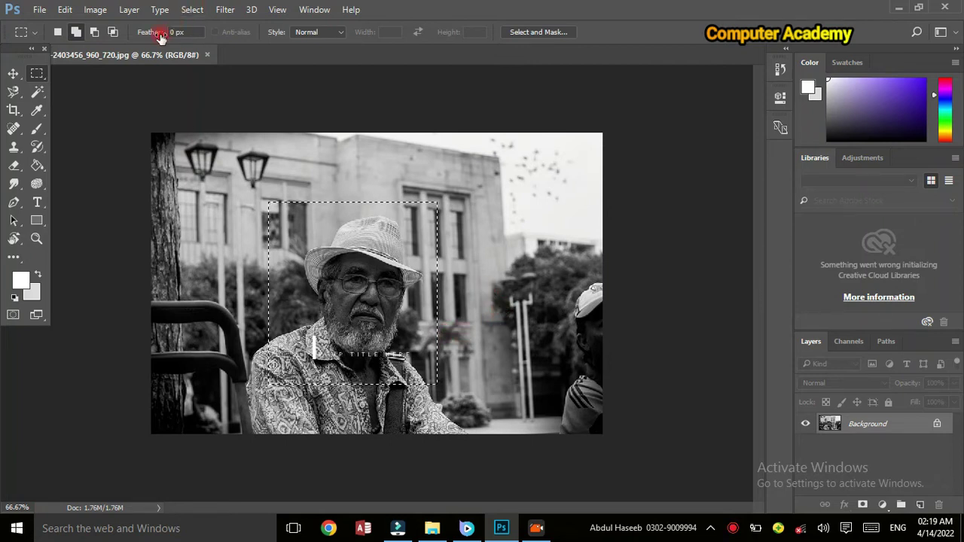
click(57, 32)
click(360, 161)
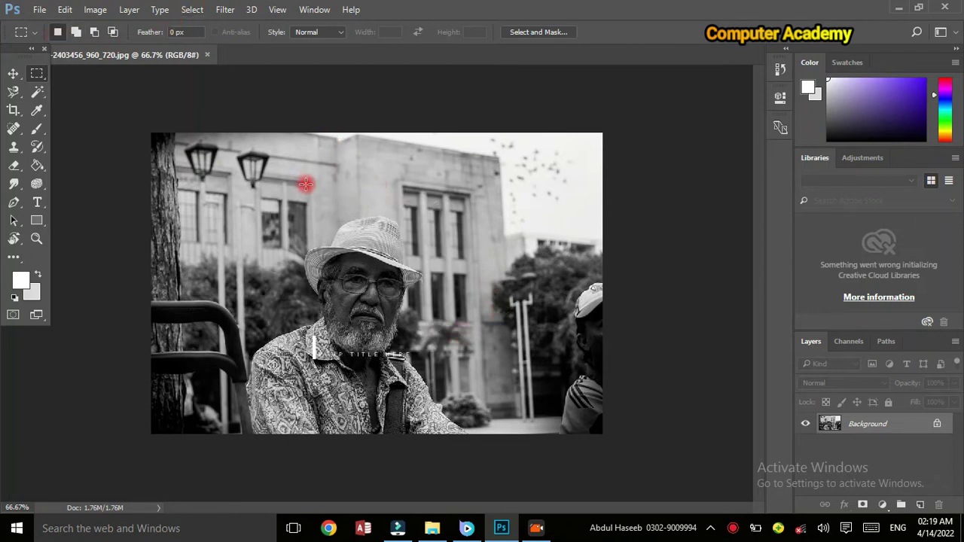
drag(304, 189, 429, 310)
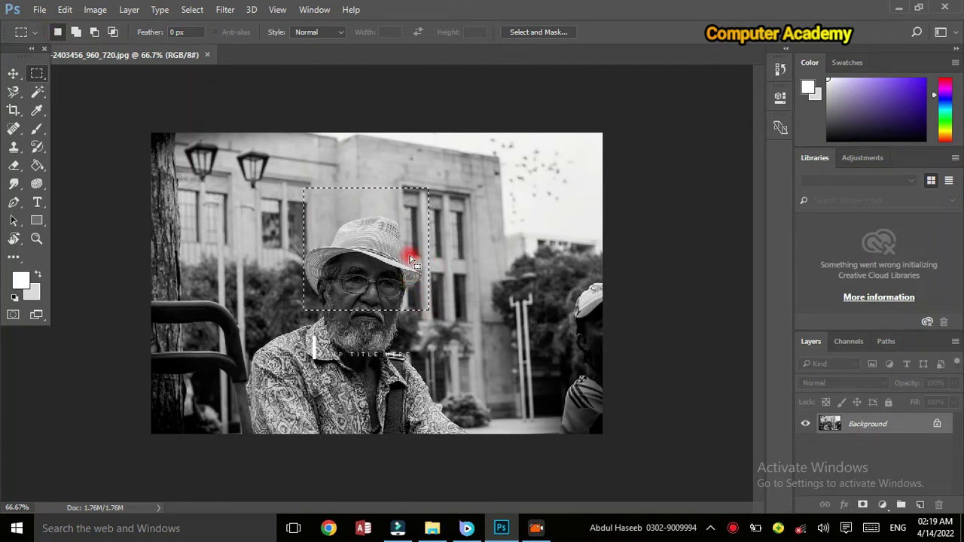
key(shift)
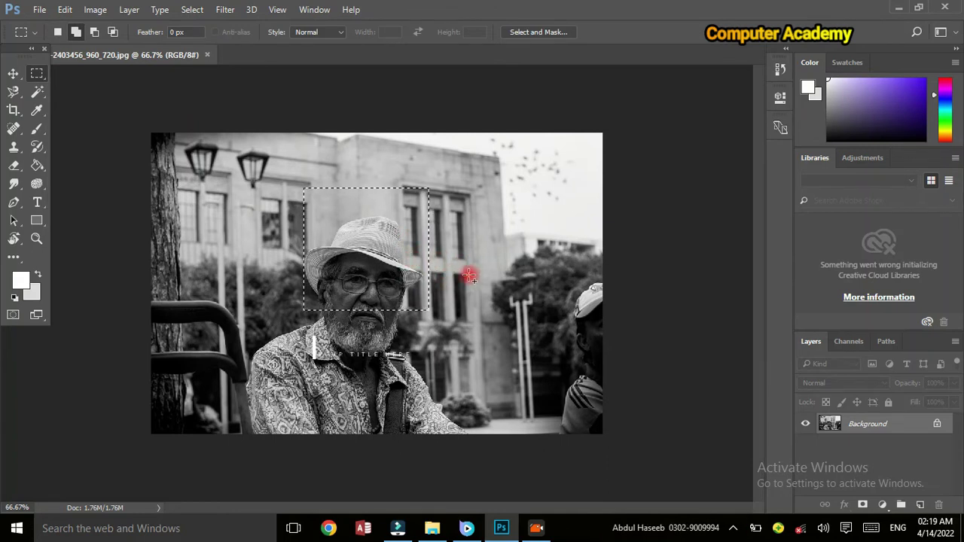
drag(404, 237, 492, 358)
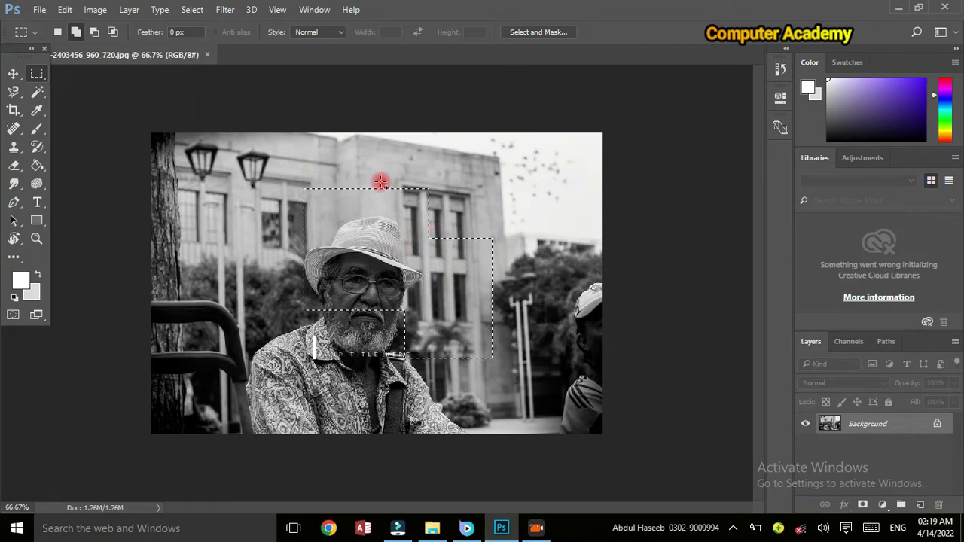
drag(353, 166, 516, 288)
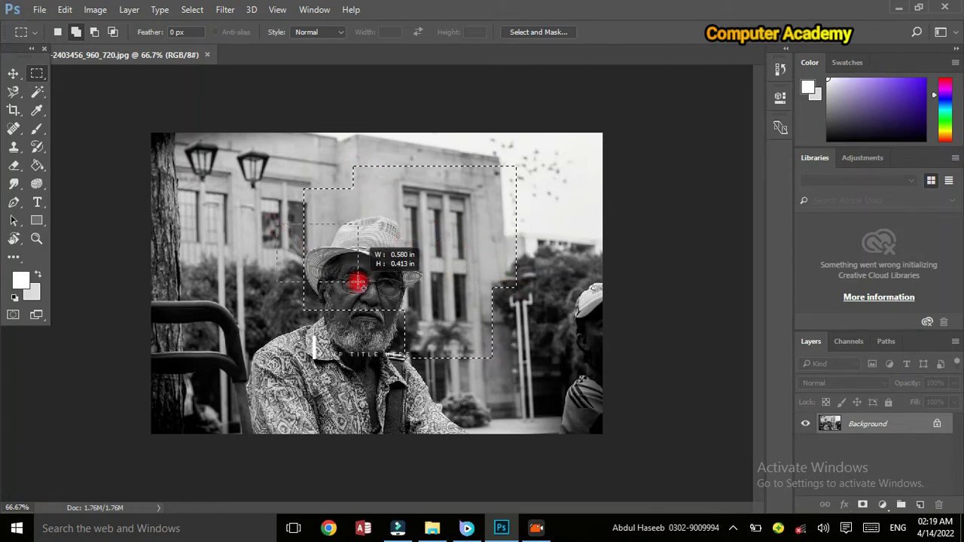
drag(277, 223, 354, 288)
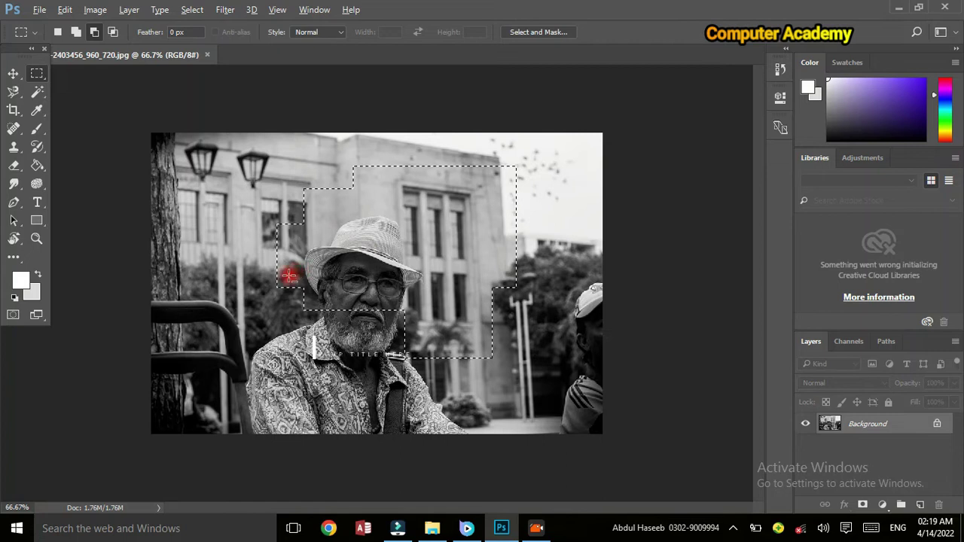
drag(289, 281, 516, 409)
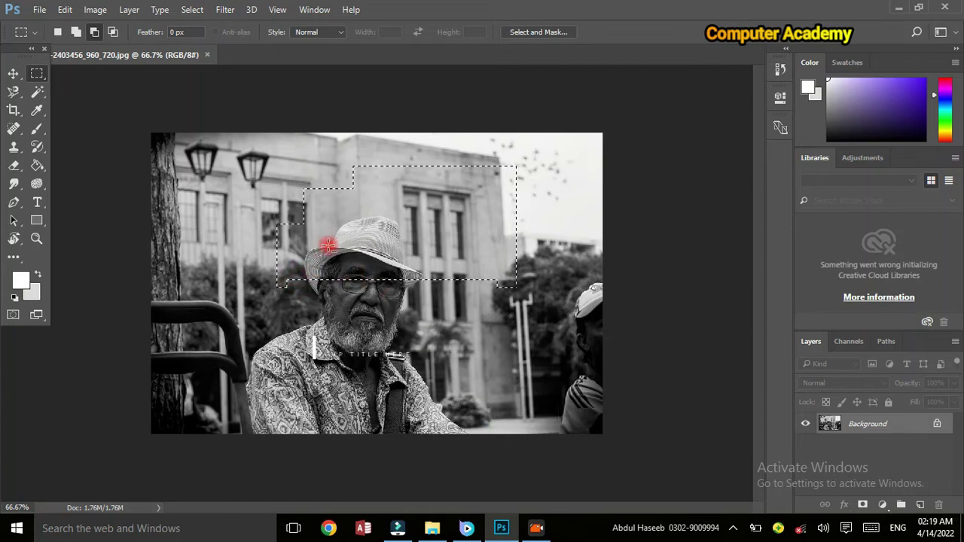
drag(264, 203, 405, 346)
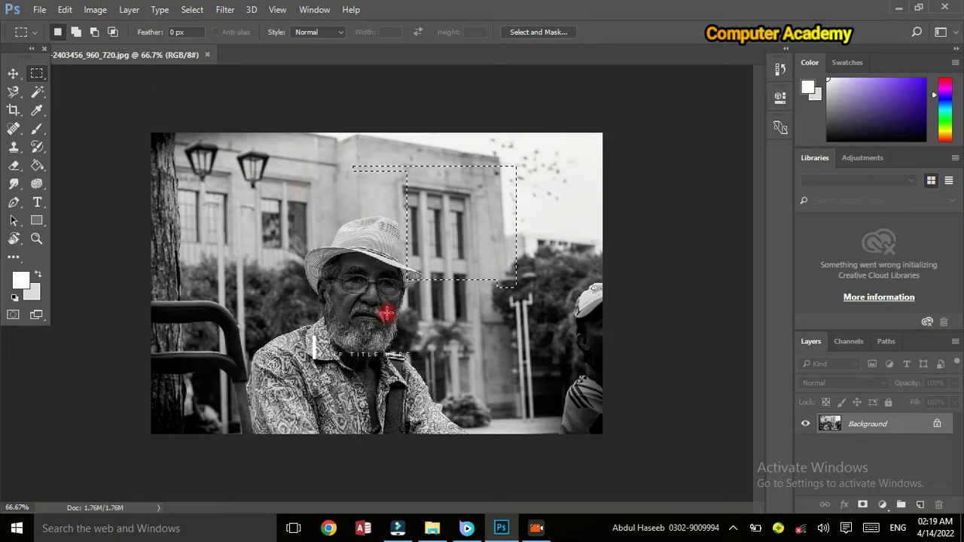
key(shift)
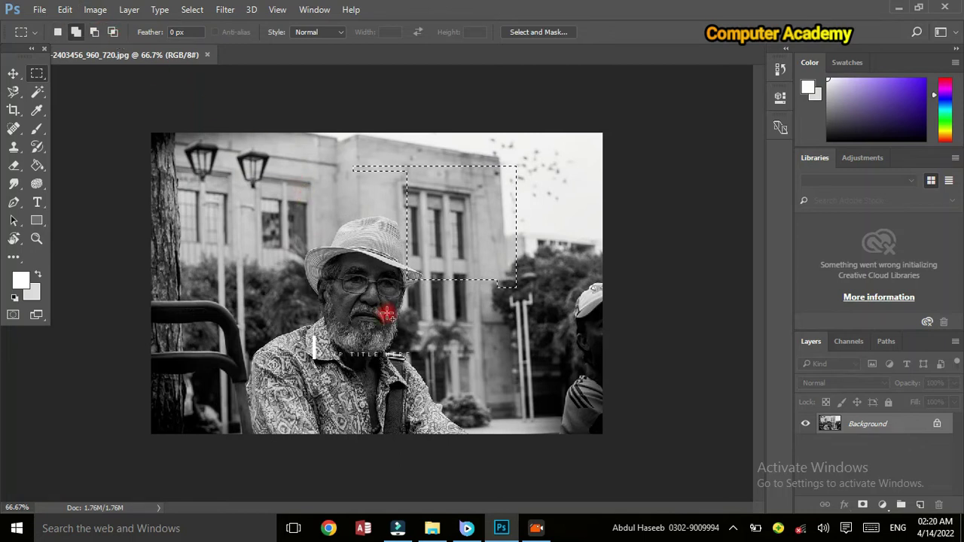
key(shift+alt)
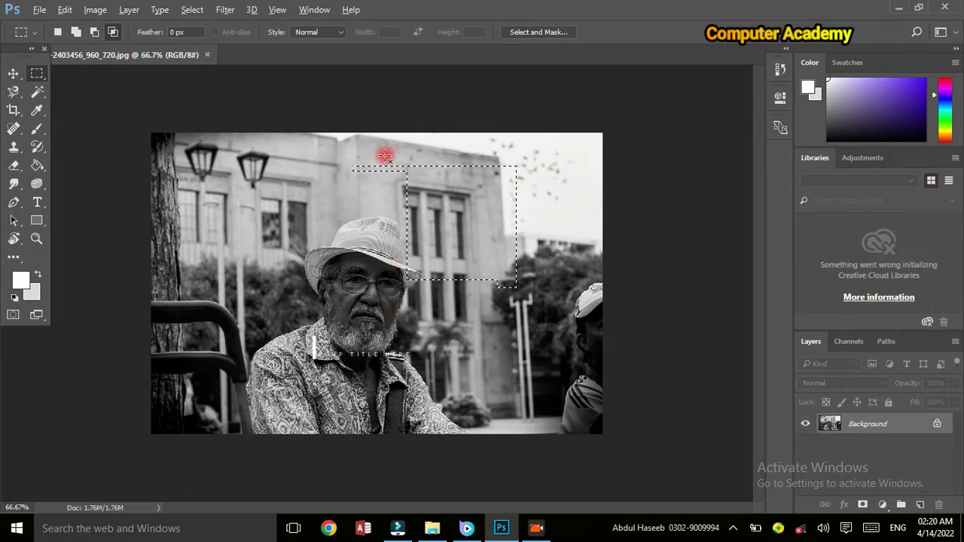
mouse_move(385, 156)
mouse_down()
mouse_move(658, 279)
mouse_move(573, 283)
mouse_up()
drag(399, 158, 524, 265)
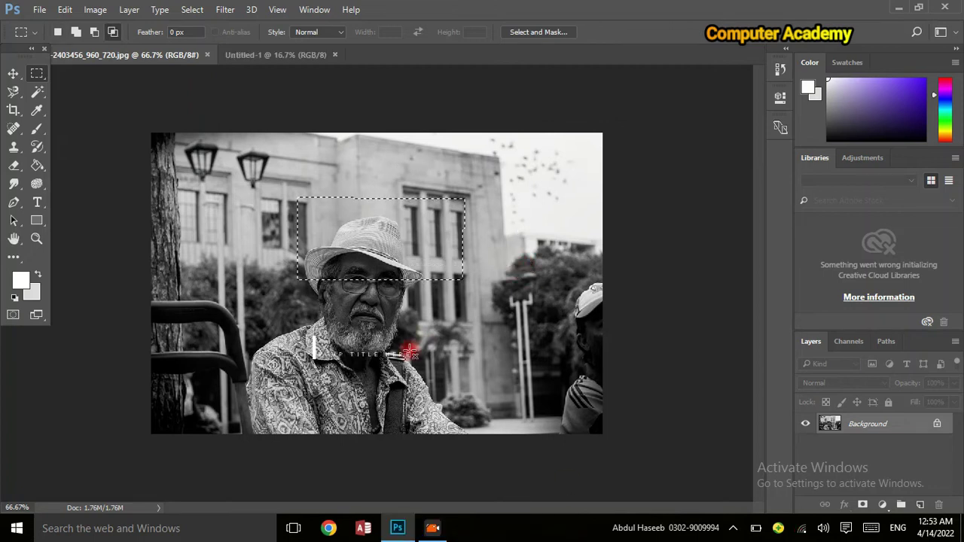
click(338, 322)
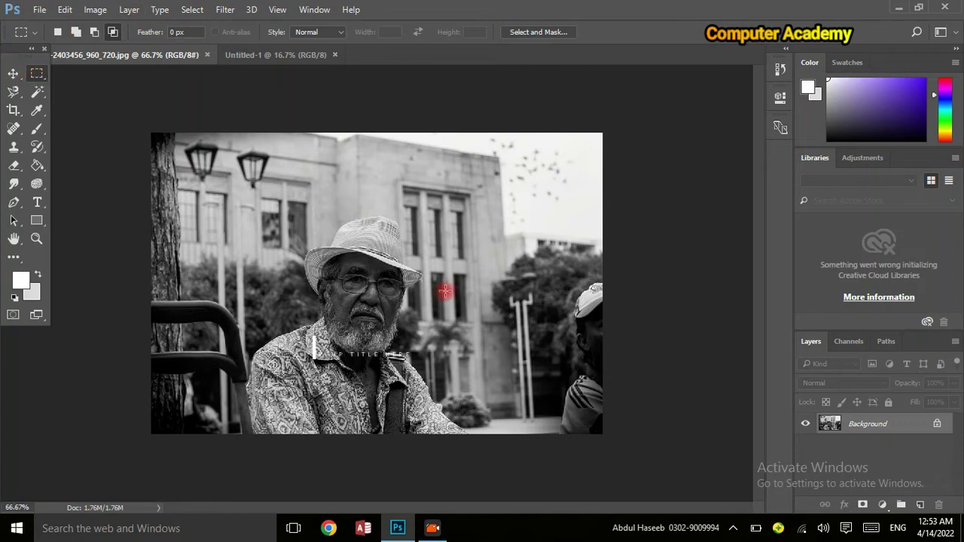
Select the old man from hat to chest, then bring the blank Untitled-1 page forward.
mouse_move(276, 205)
mouse_down()
mouse_move(458, 392)
mouse_move(466, 418)
mouse_up()
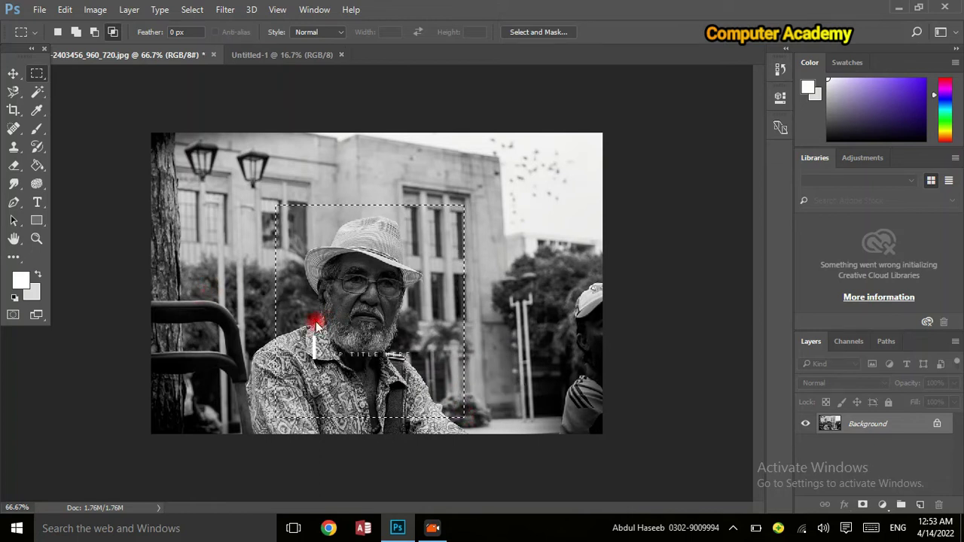
drag(317, 322, 308, 322)
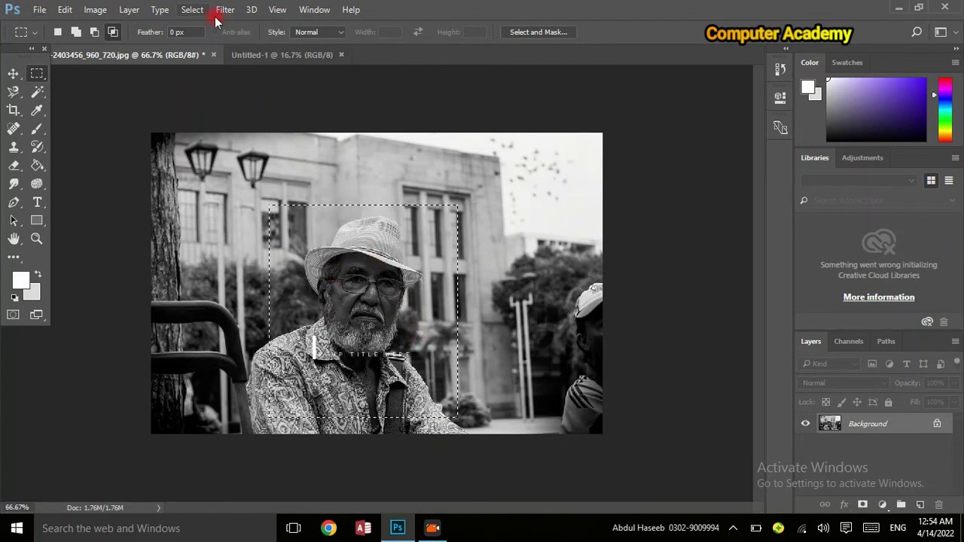
click(248, 54)
click(131, 60)
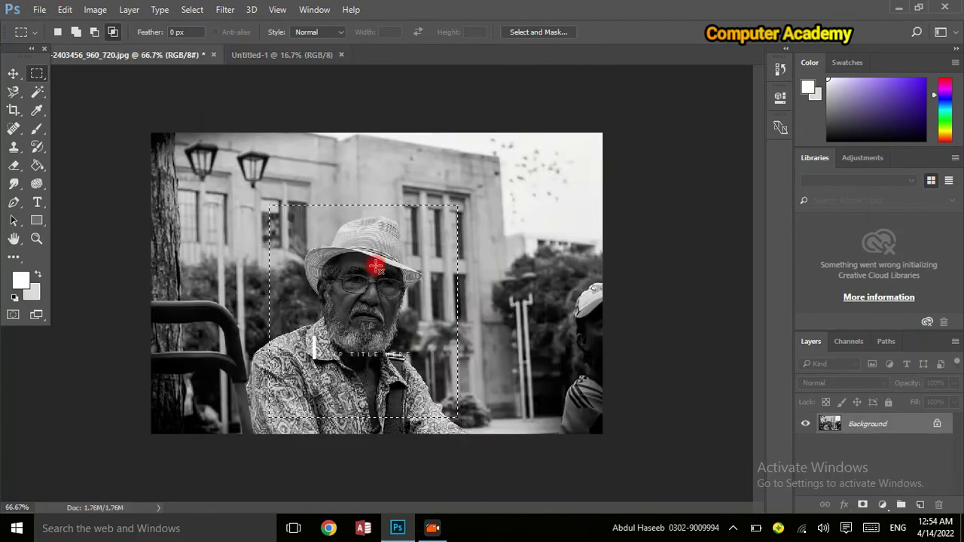
click(381, 323)
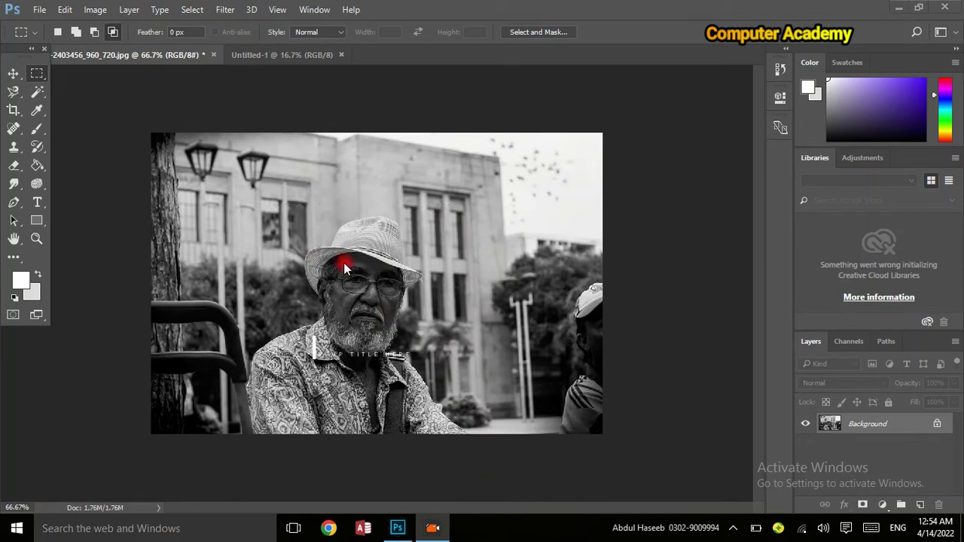
mouse_move(268, 205)
mouse_down()
mouse_move(366, 253)
mouse_move(458, 416)
mouse_up()
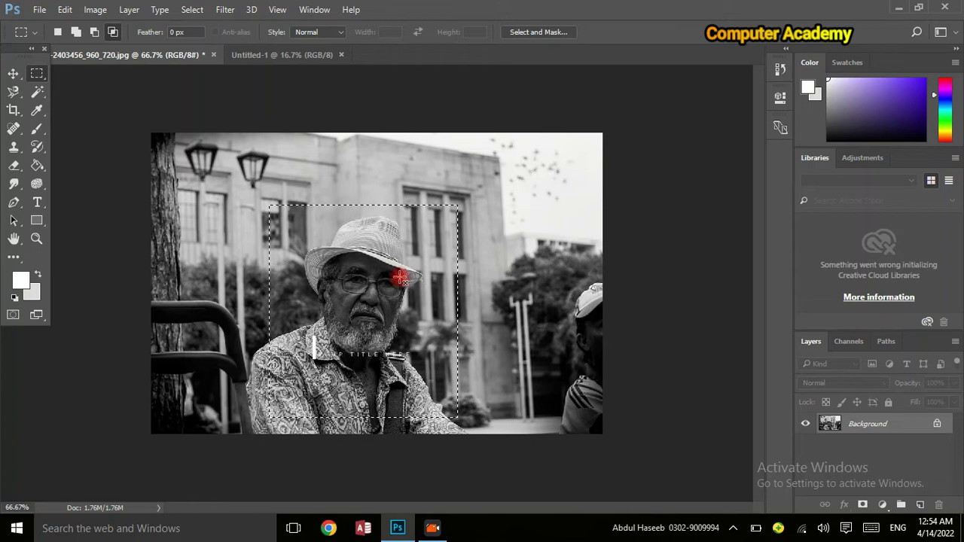
click(286, 55)
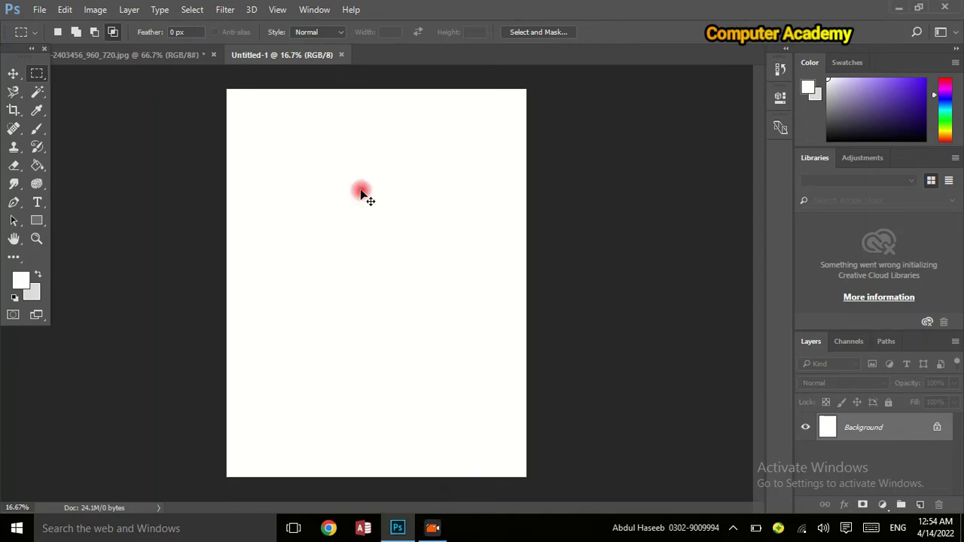
Paste the portrait into Untitled-1, scale it up, and move it toward the lower right.
key(ctrl+v)
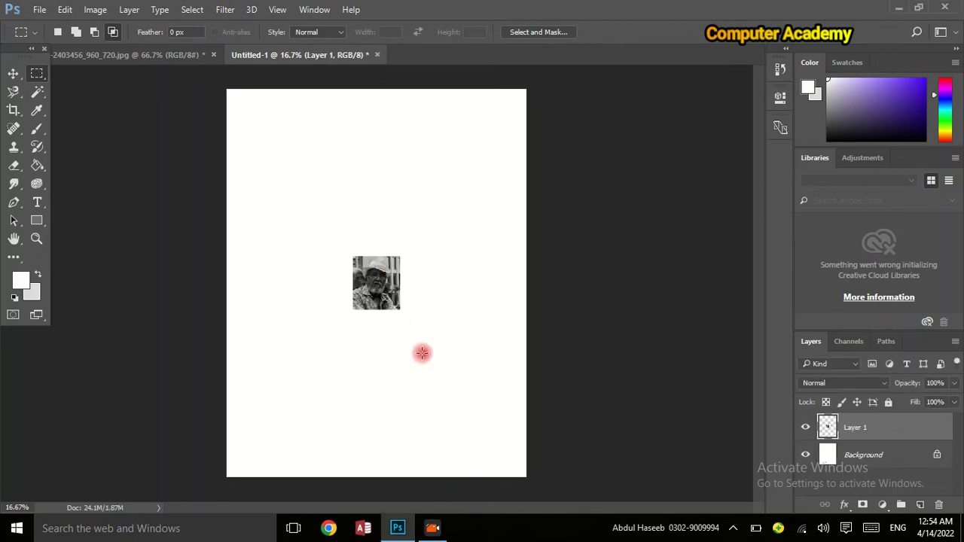
click(13, 73)
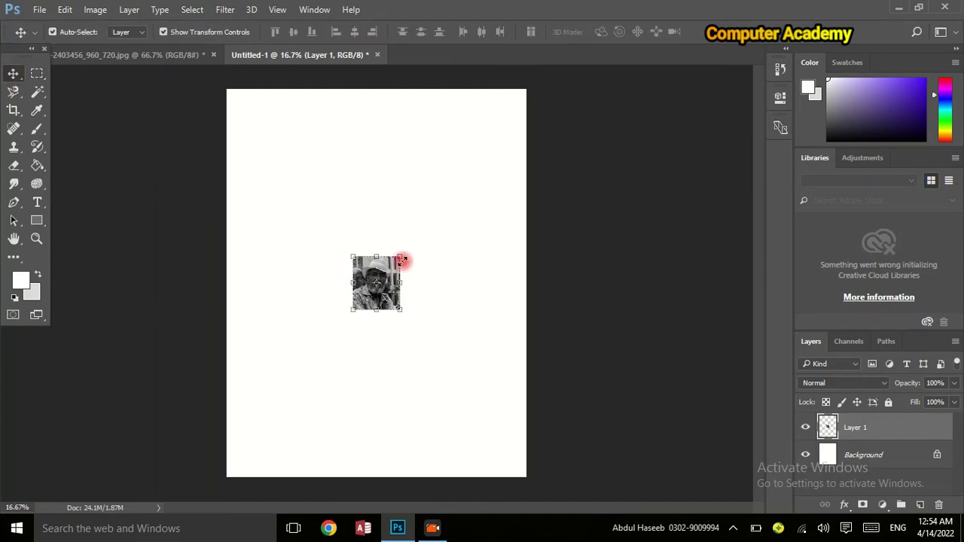
drag(401, 257, 512, 180)
key(Return)
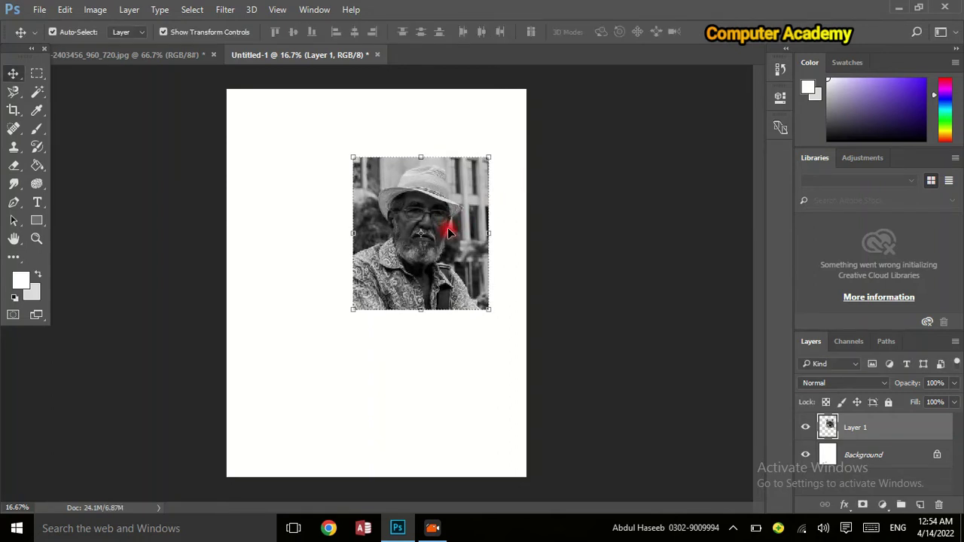
mouse_move(446, 224)
mouse_down()
mouse_move(440, 325)
mouse_move(469, 344)
mouse_up()
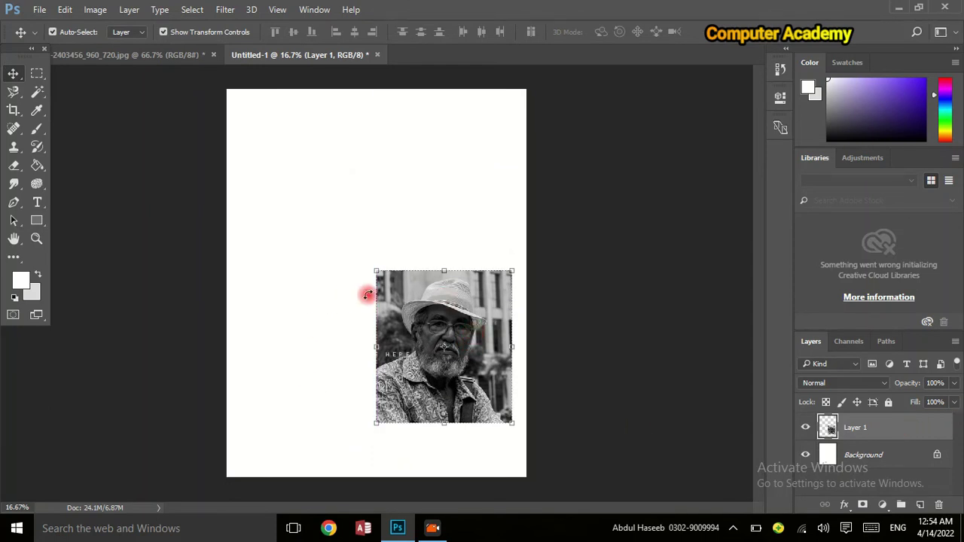
scroll(391, 293, up, 2)
scroll(379, 273, up, 2)
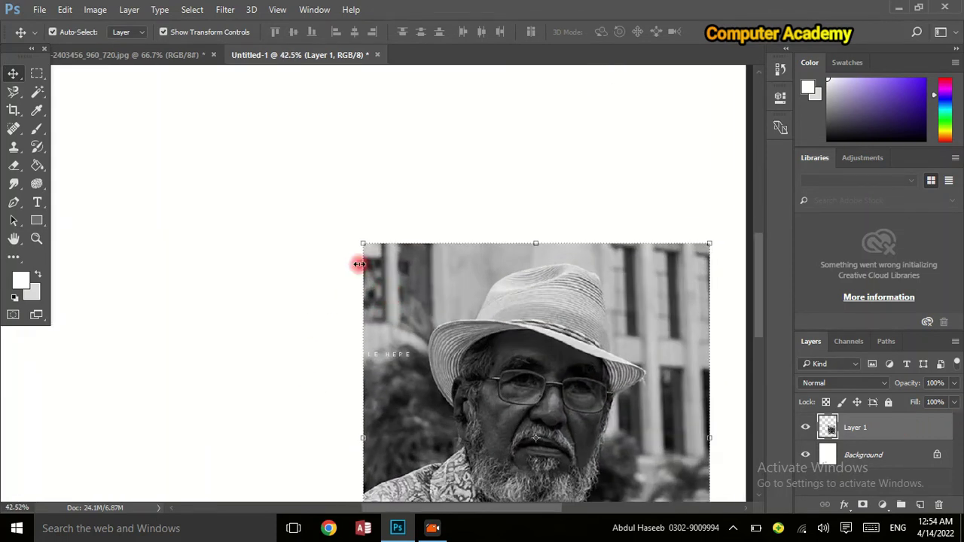
scroll(405, 291, down, 2)
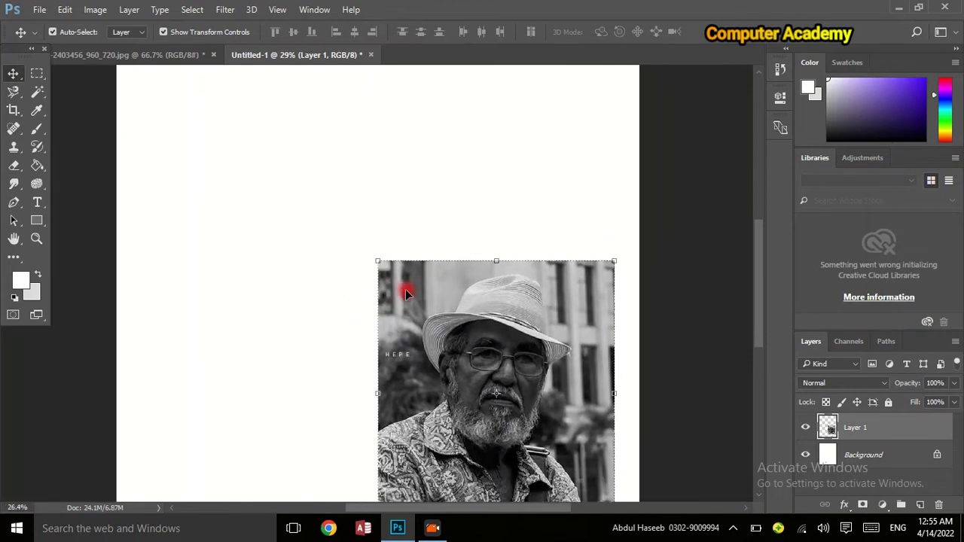
scroll(405, 290, down, 1)
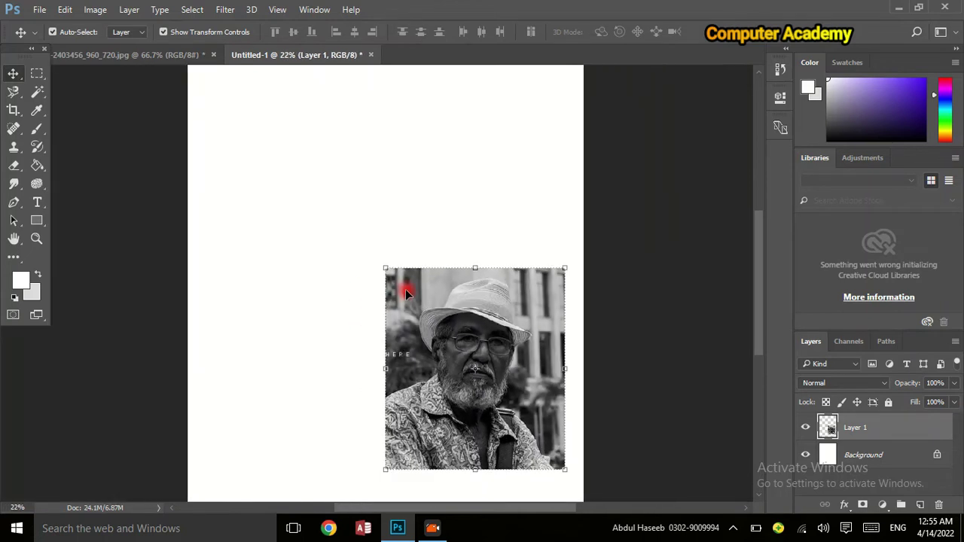
Open Layer 1's Blending Options and enable a Stroke effect.
right_click(910, 427)
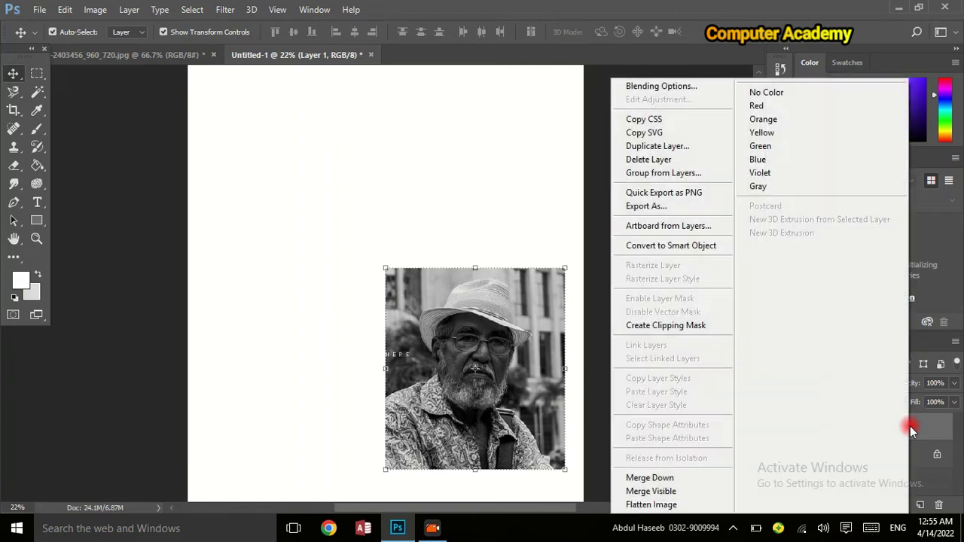
click(649, 87)
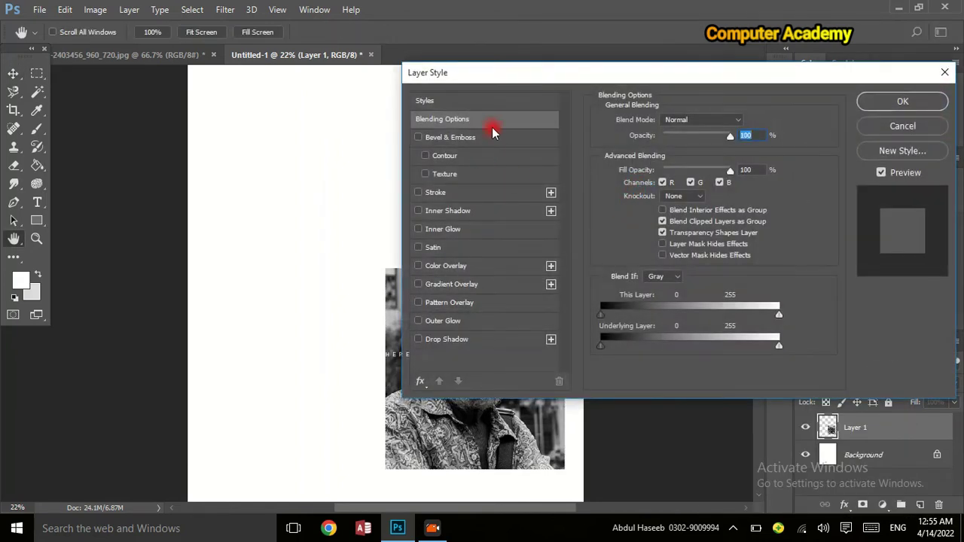
click(476, 194)
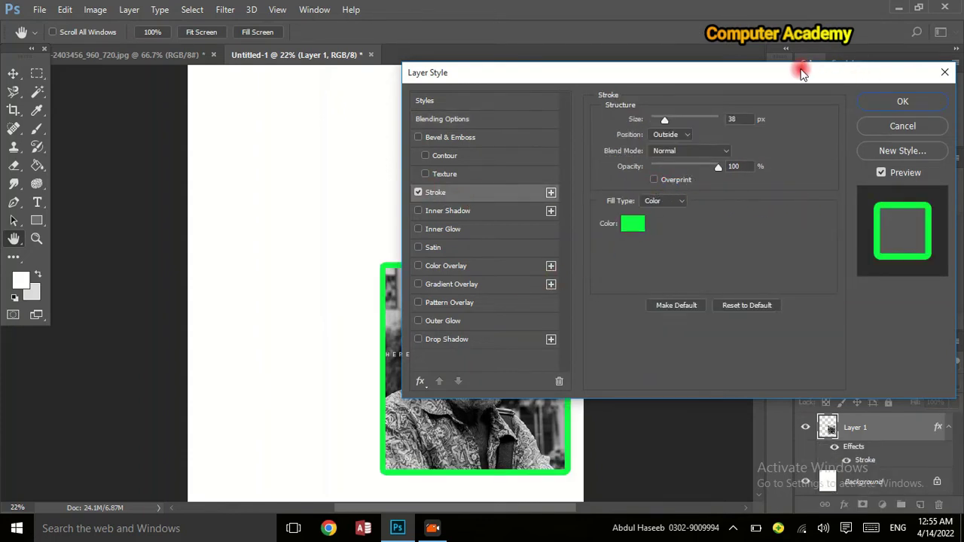
drag(802, 73, 803, 46)
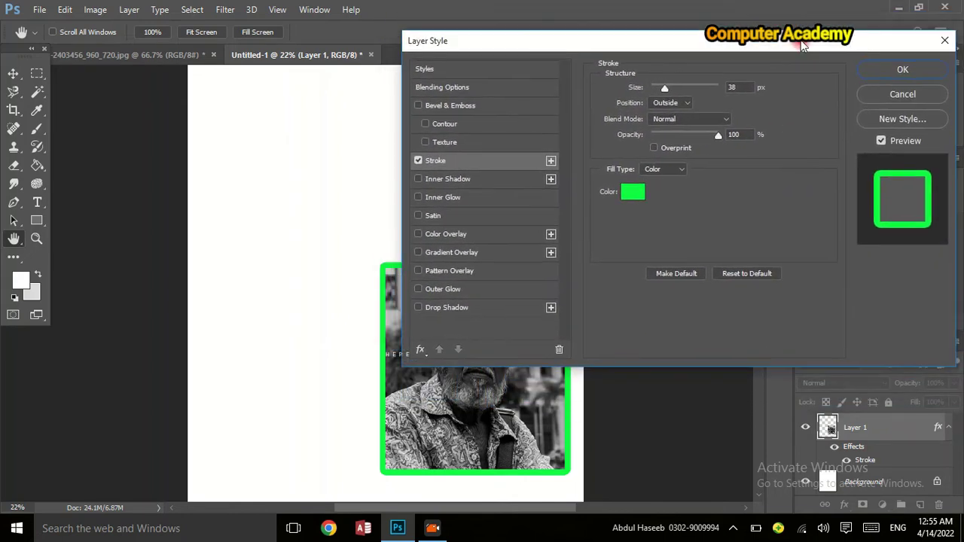
Set the stroke size to 35 px with position Outside.
mouse_move(670, 93)
mouse_down()
mouse_move(702, 88)
mouse_move(665, 89)
mouse_up()
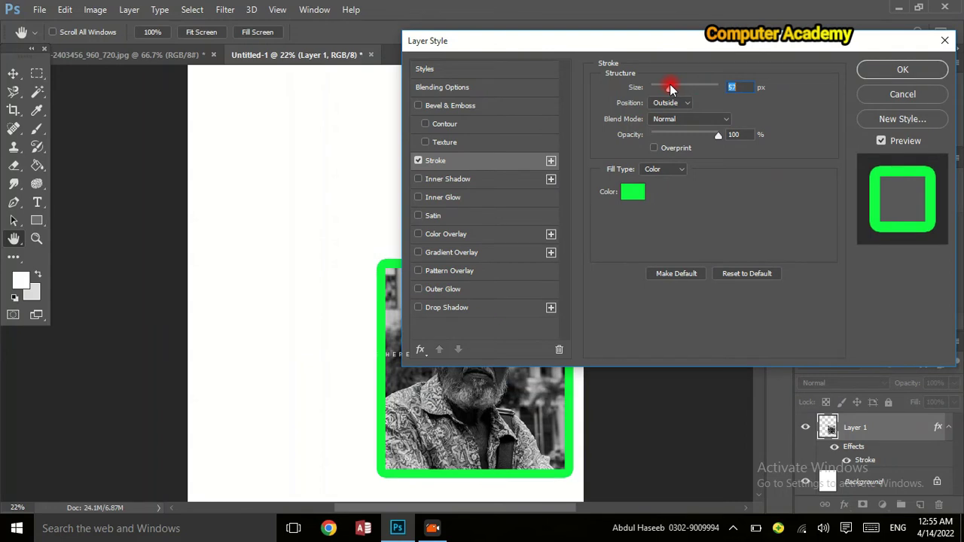
click(684, 102)
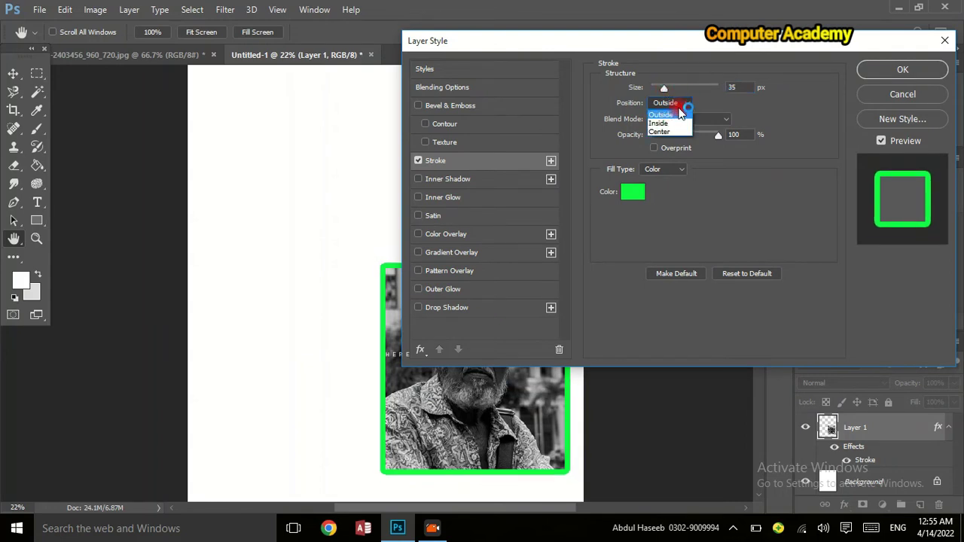
click(668, 123)
click(682, 102)
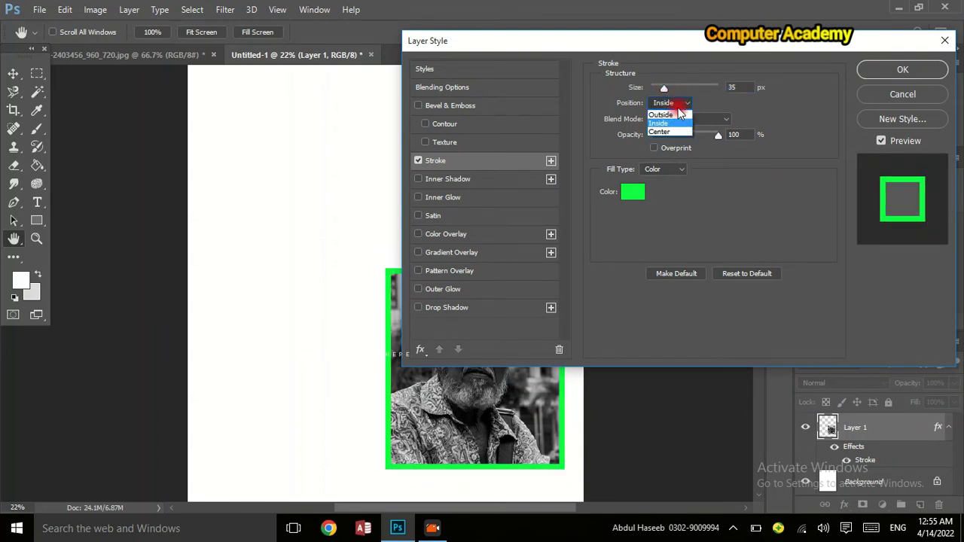
click(662, 132)
click(678, 102)
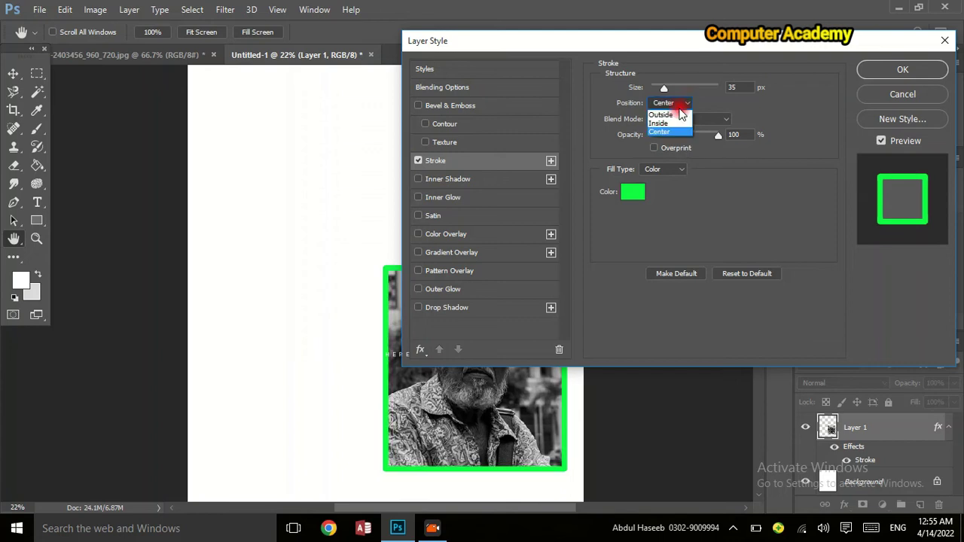
click(666, 115)
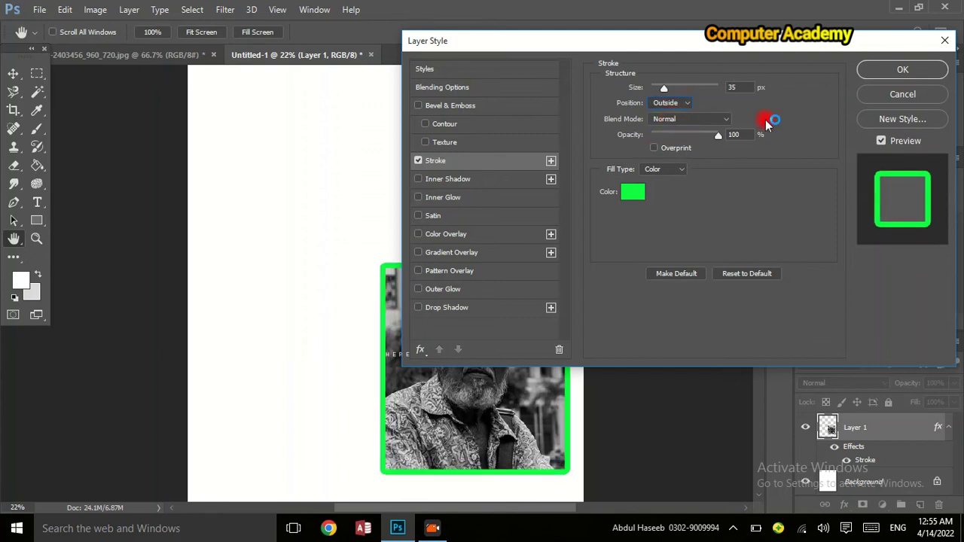
Keep the green stroke at Normal blend mode and 100% opacity.
click(697, 120)
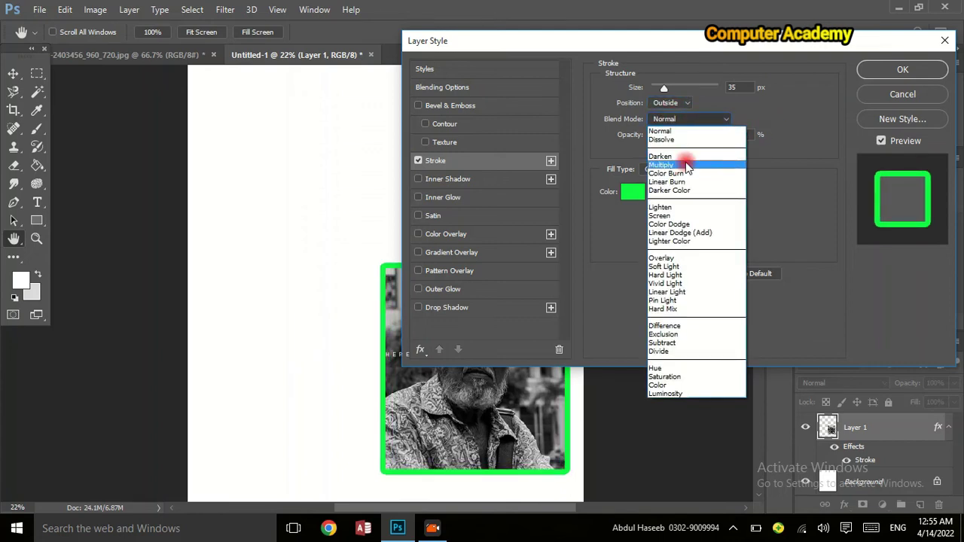
click(687, 165)
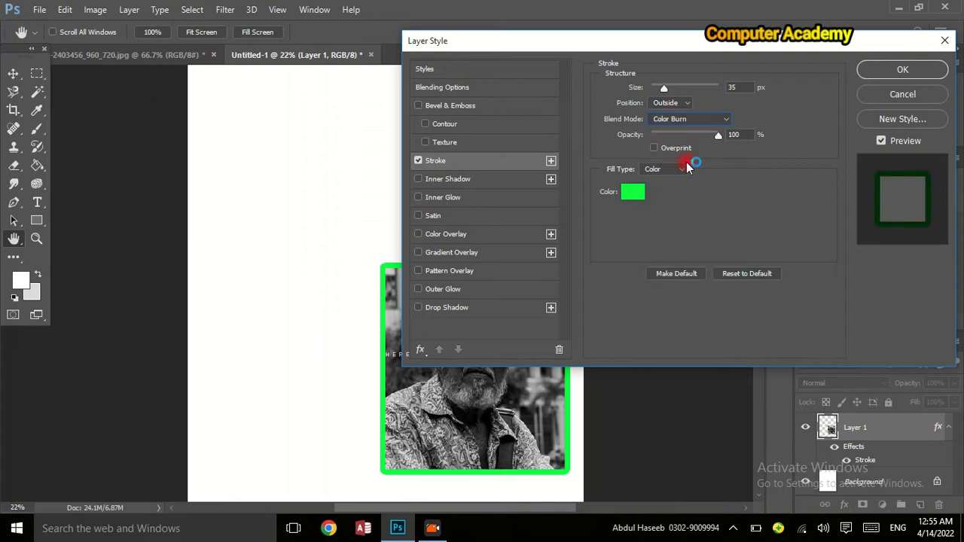
key(Down)
key(Down)
key(Down)
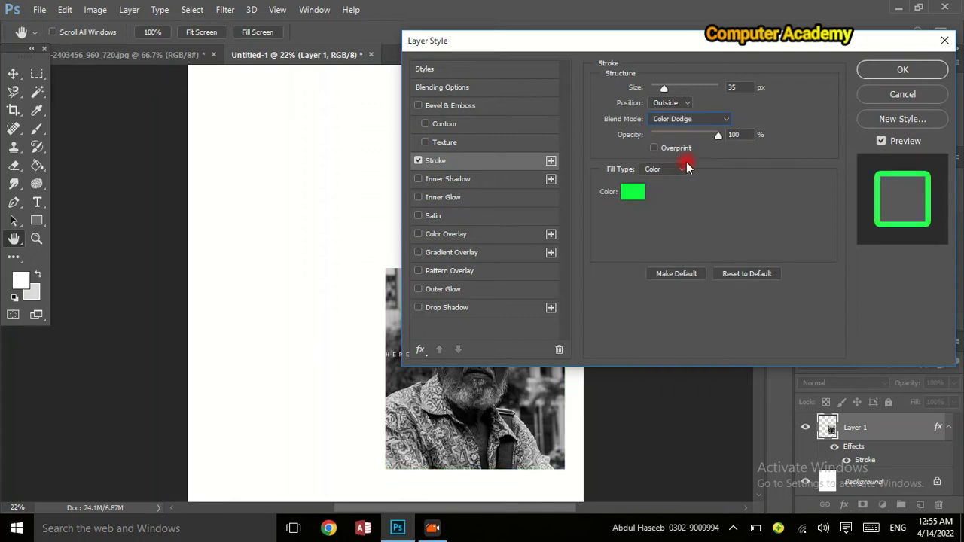
key(Down)
key(Down)
key(Down)
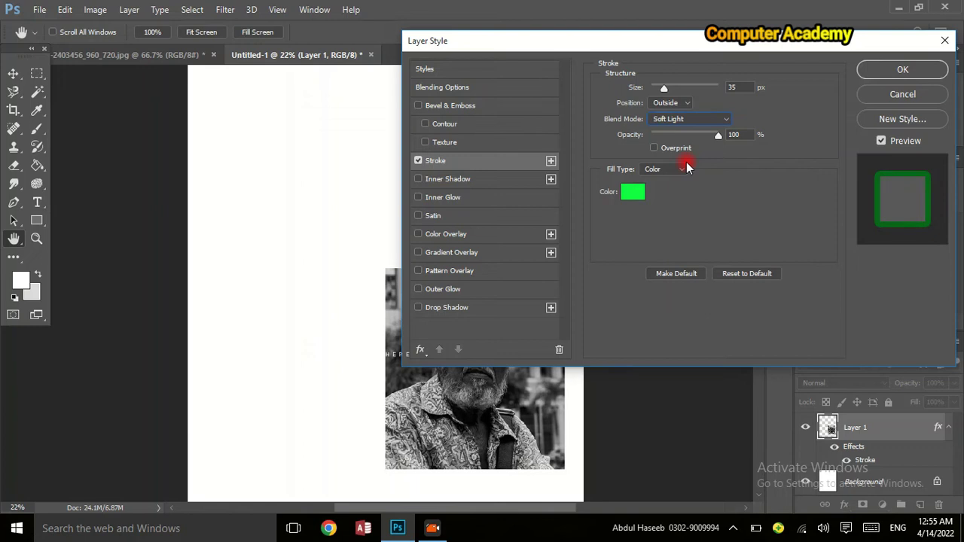
click(680, 121)
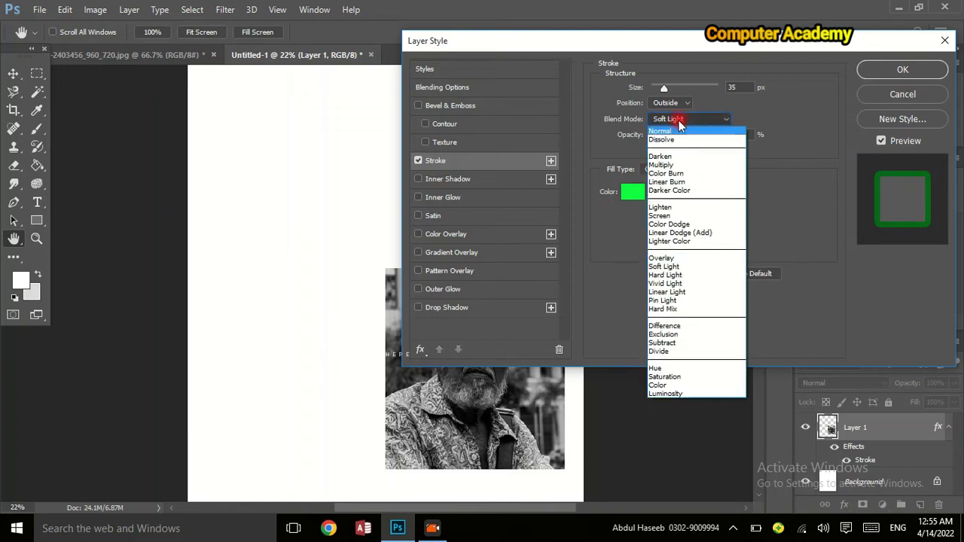
click(681, 132)
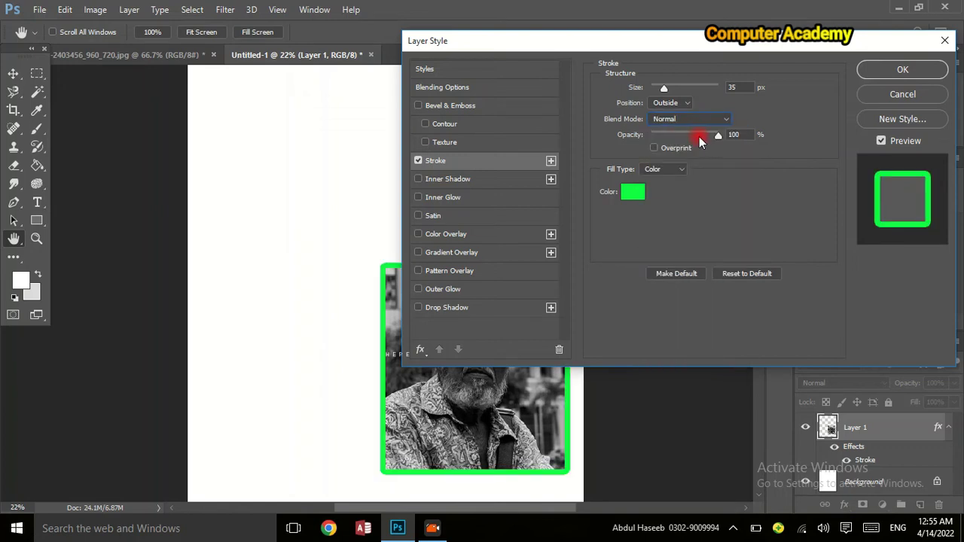
drag(718, 140, 672, 147)
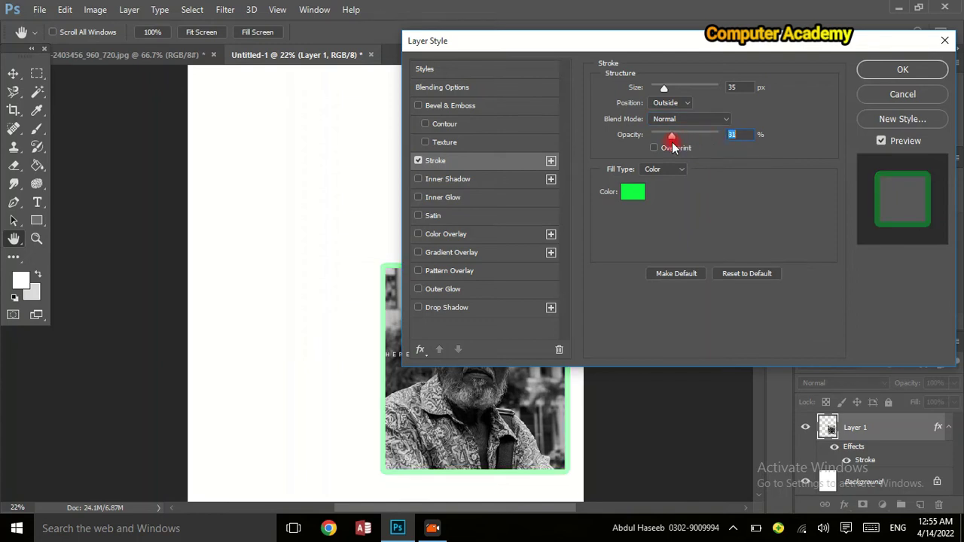
mouse_move(673, 146)
mouse_down()
mouse_move(684, 138)
mouse_move(721, 145)
mouse_up()
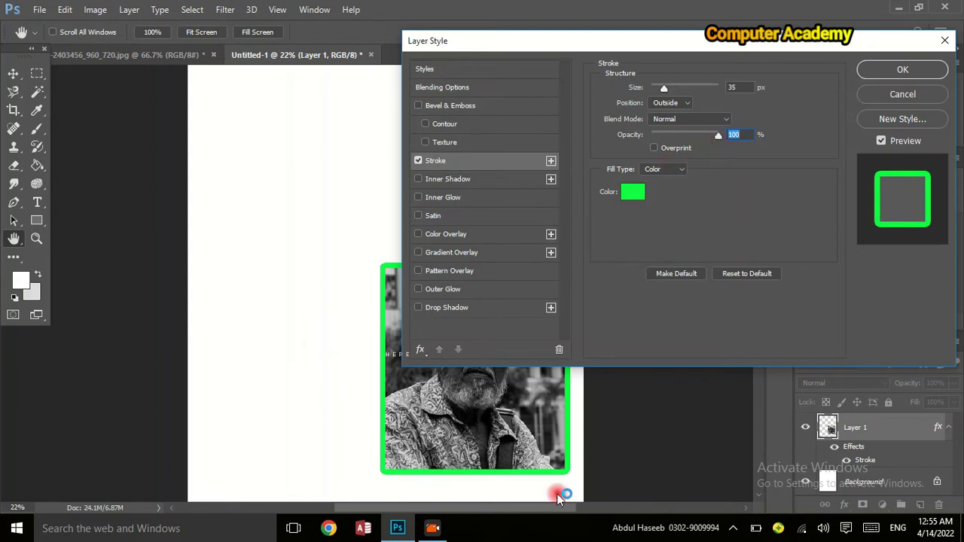
click(482, 495)
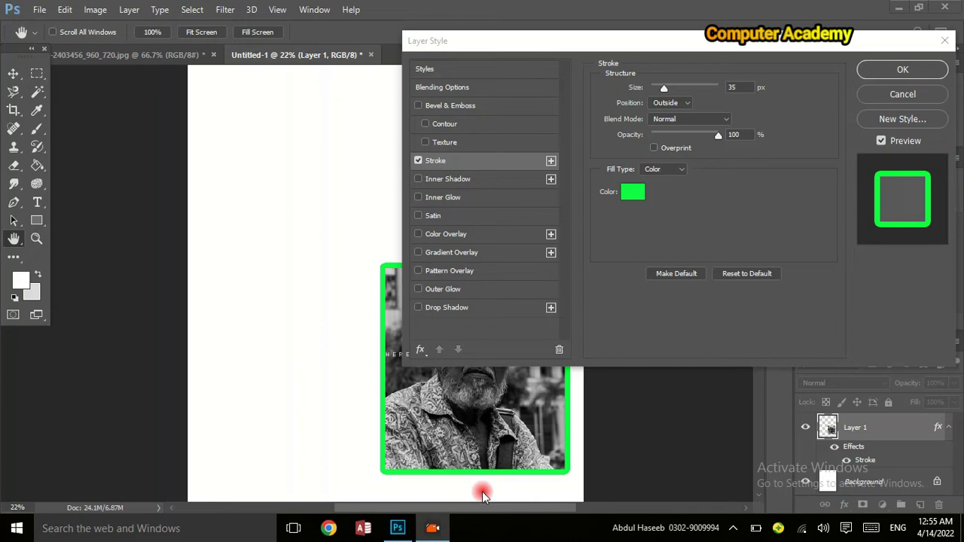
Try multicolour gradient fills on the frame stroke, then revert it to solid colour.
click(662, 169)
click(670, 193)
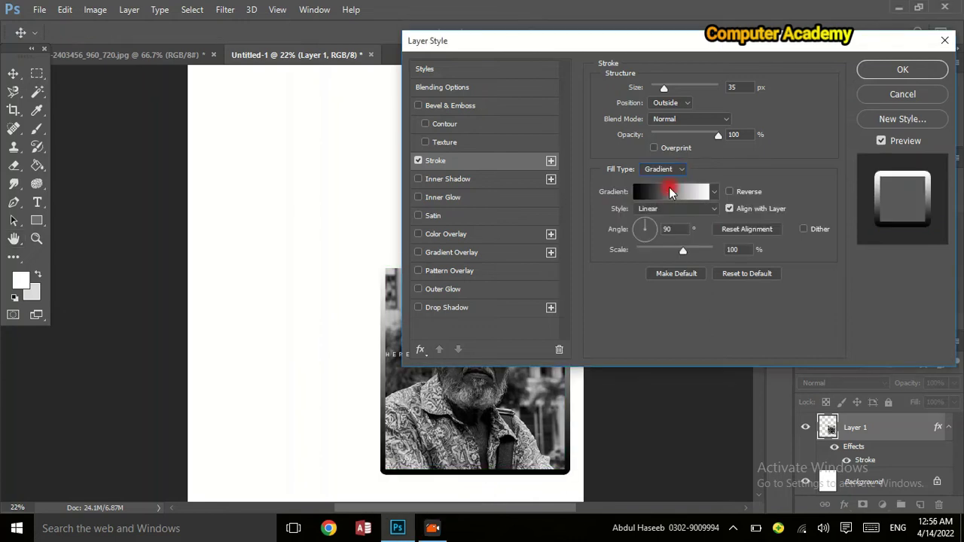
click(712, 193)
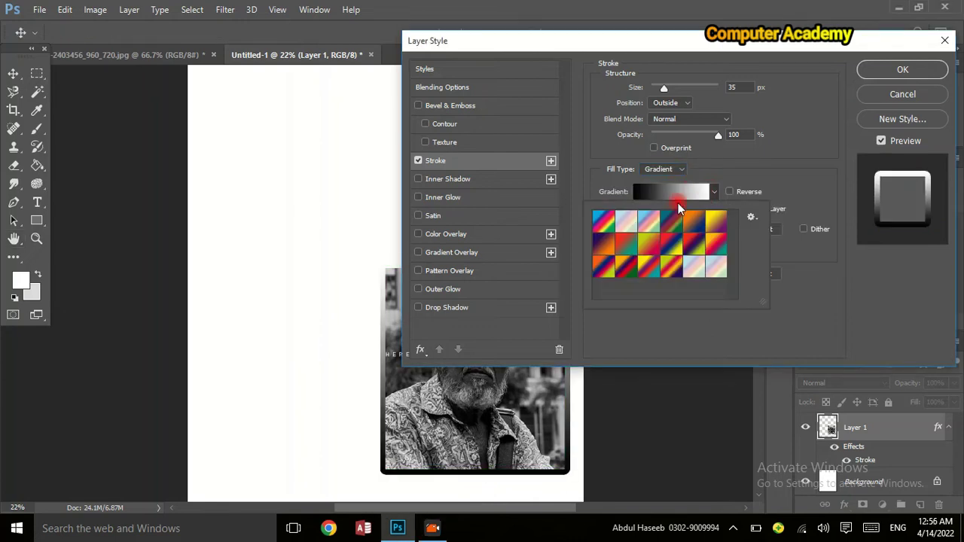
click(624, 268)
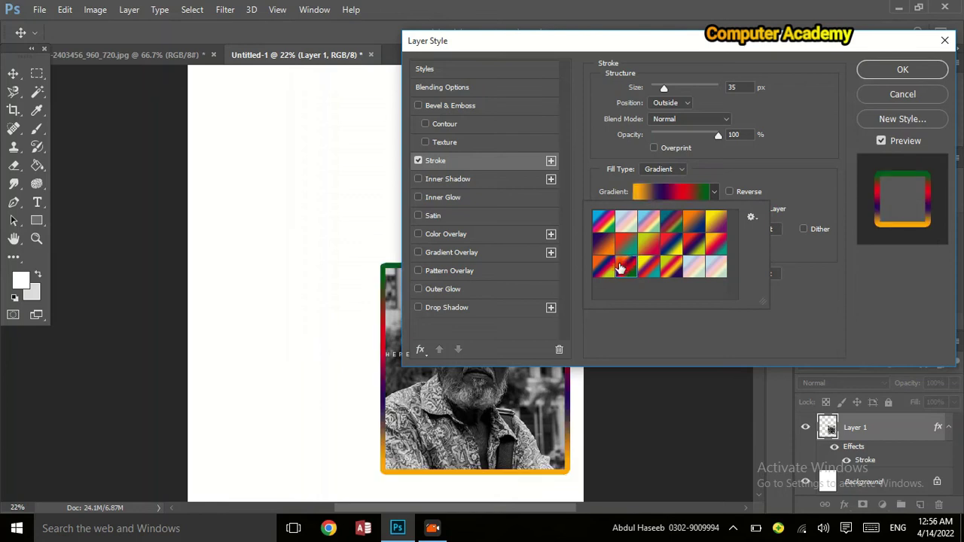
click(693, 233)
click(659, 221)
click(685, 172)
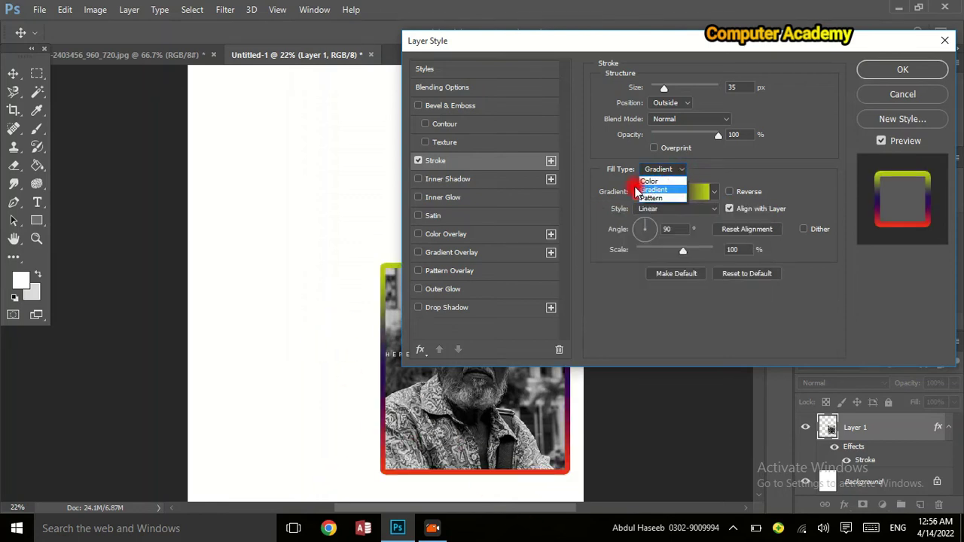
click(657, 185)
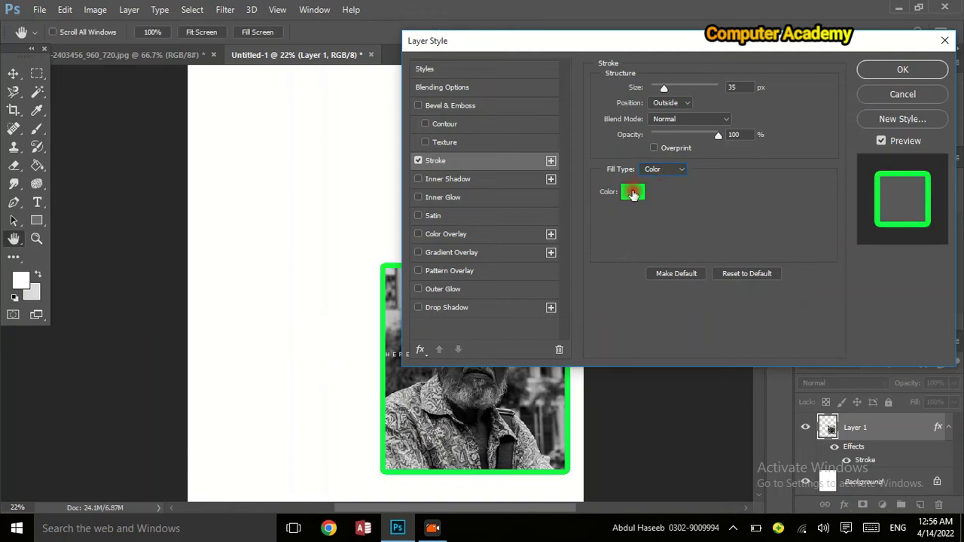
Try magenta, blue and green hues for the border colour.
click(632, 194)
click(787, 197)
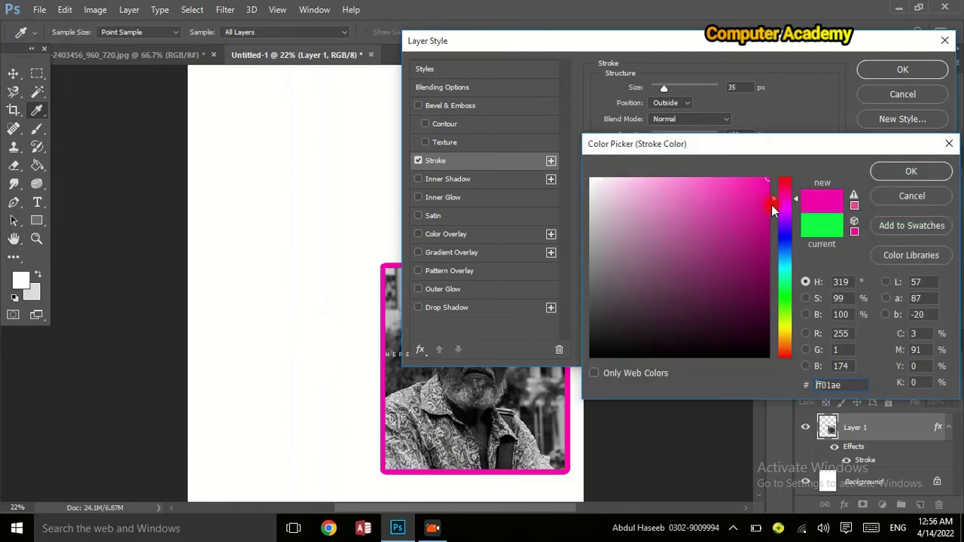
drag(718, 210, 733, 327)
click(789, 250)
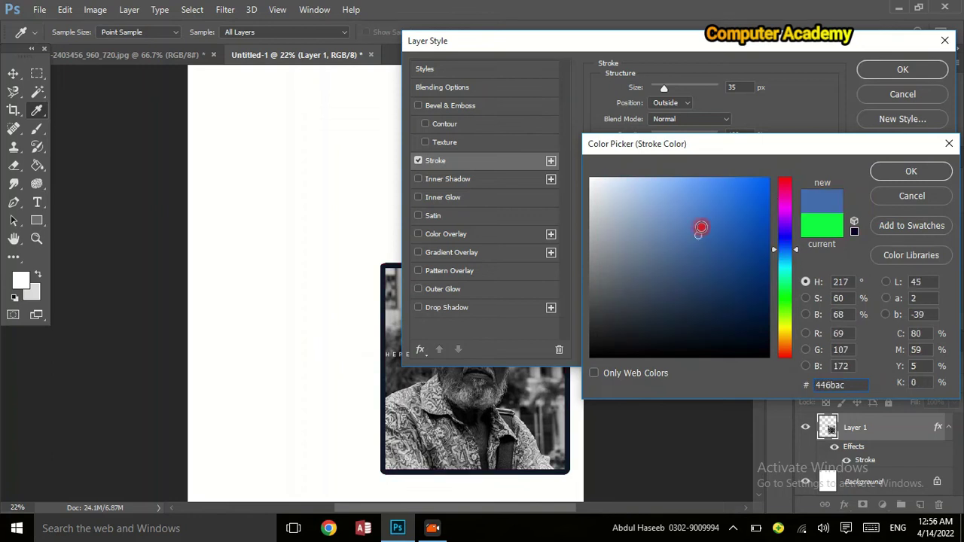
click(720, 203)
click(781, 317)
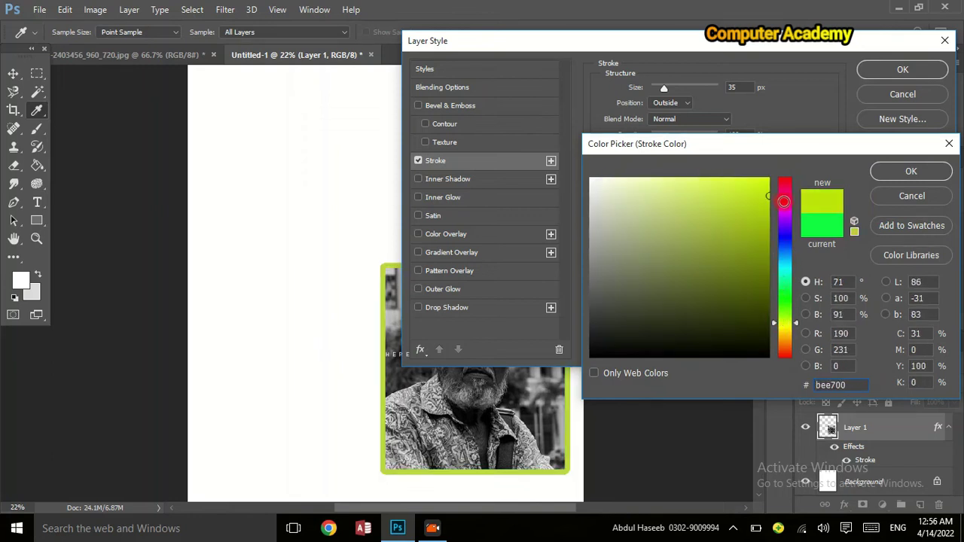
click(784, 267)
Settle the 35 px border on bright green #00ff30 and apply the layer style.
click(784, 292)
click(764, 288)
drag(764, 288, 753, 332)
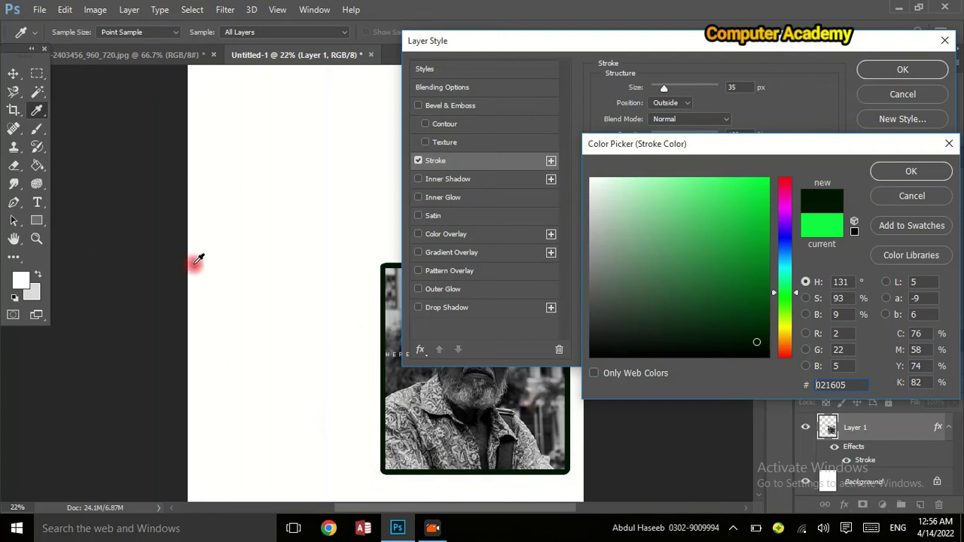
mouse_move(758, 234)
mouse_down()
mouse_move(757, 188)
mouse_move(720, 254)
mouse_move(764, 182)
mouse_move(960, 200)
mouse_up()
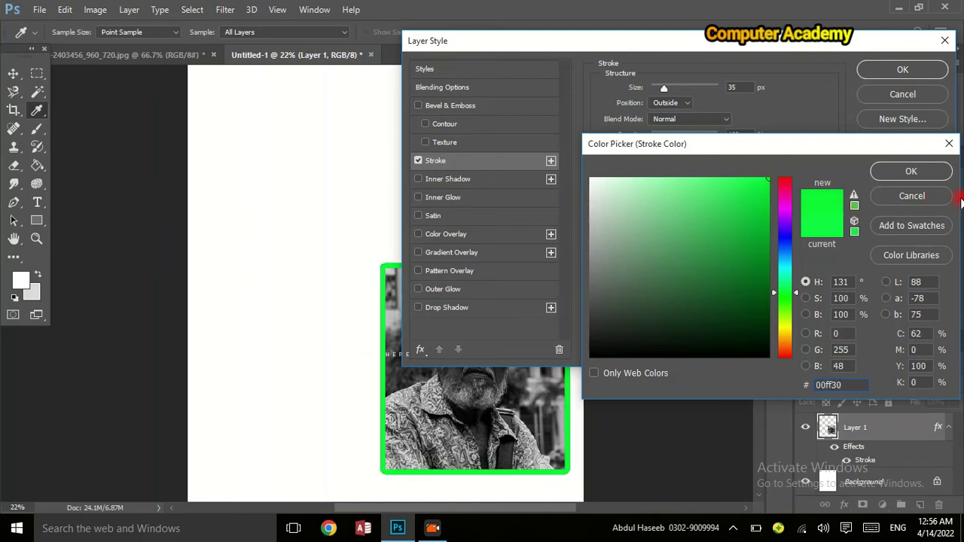
click(911, 171)
click(902, 70)
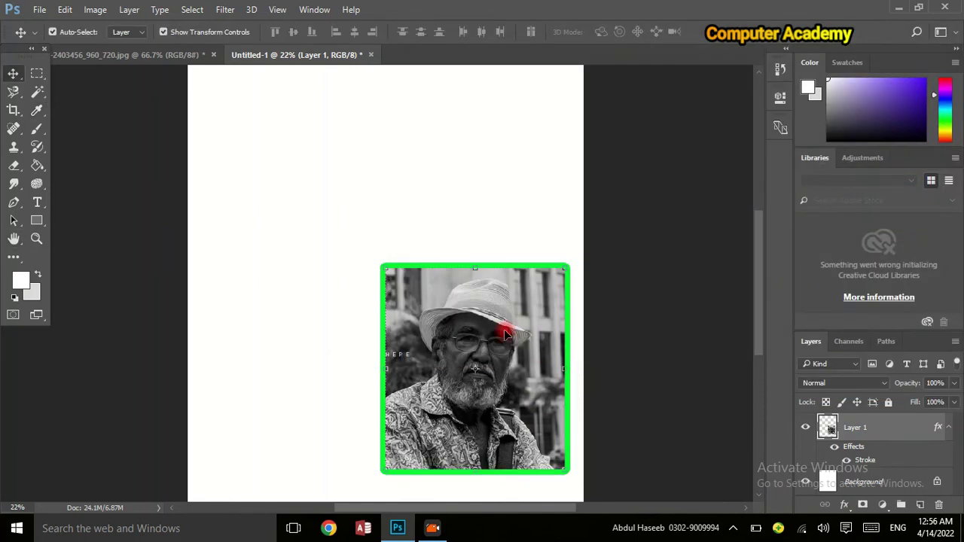
Choose the Elliptical Marquee Tool from the Marquee tool flyout.
scroll(494, 338, up, 2)
scroll(376, 188, down, 1)
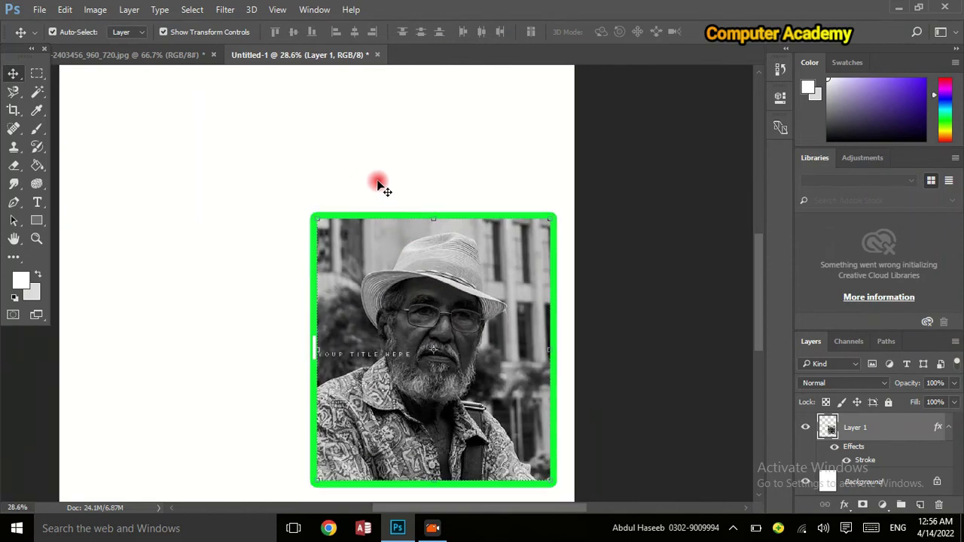
scroll(369, 253, down, 2)
scroll(370, 216, up, 1)
scroll(299, 175, up, 2)
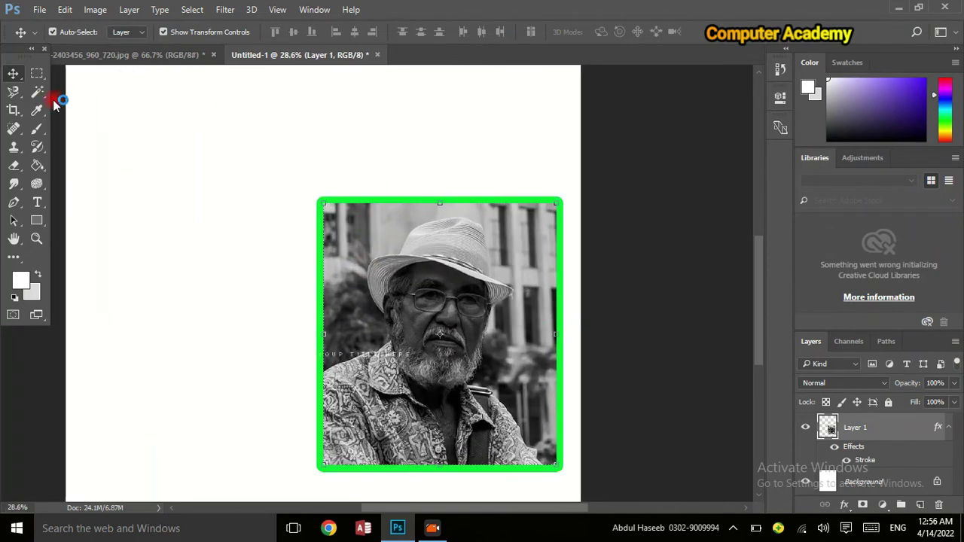
drag(35, 75, 85, 92)
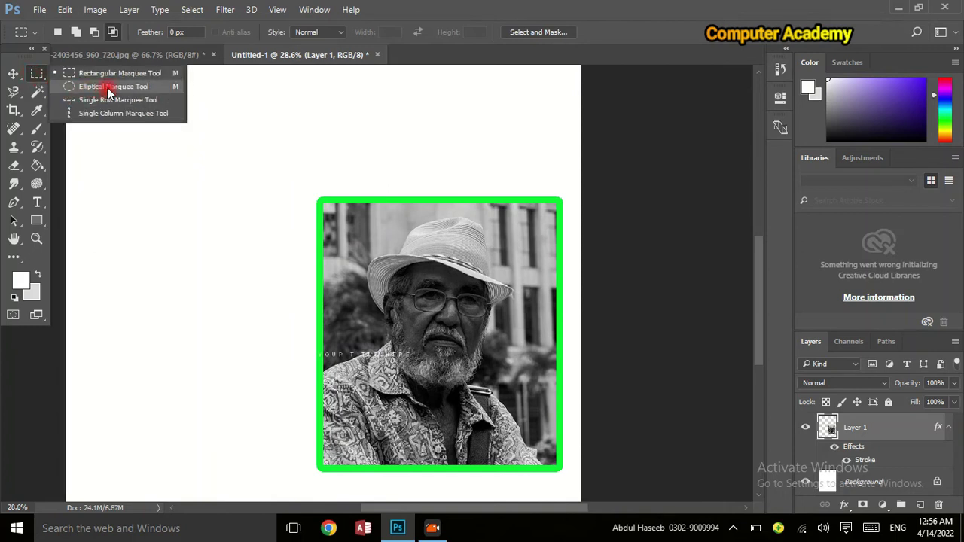
click(109, 89)
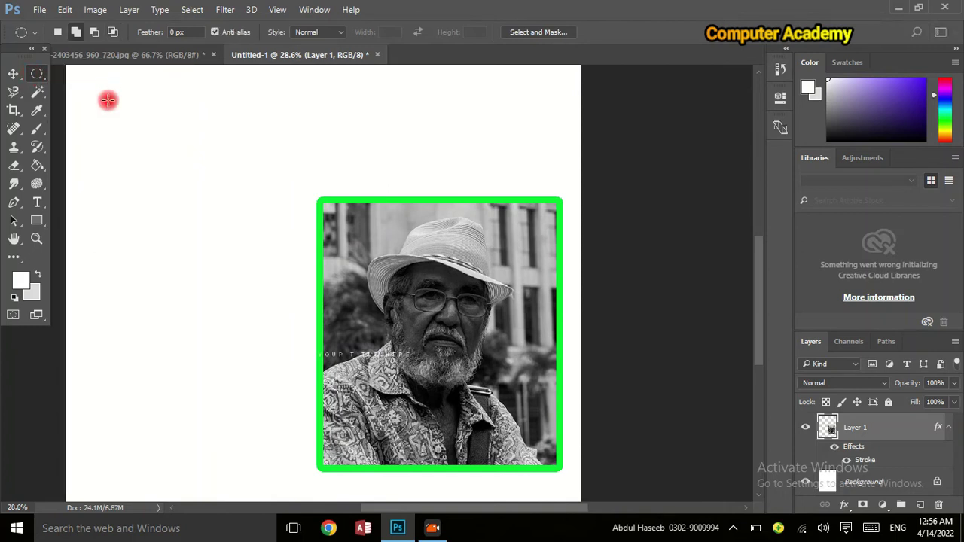
Switch to the old-man jpg photo and deselect its current selection.
click(185, 56)
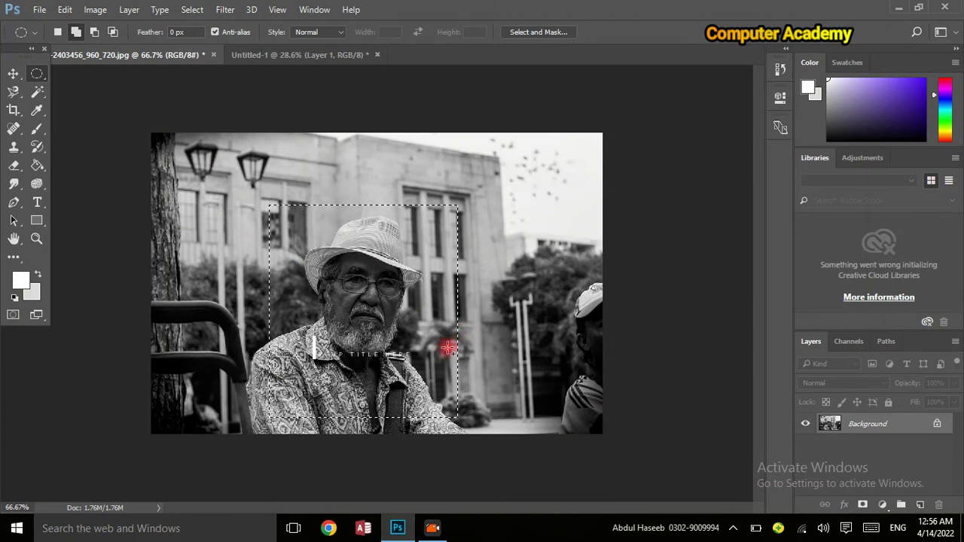
right_click(365, 259)
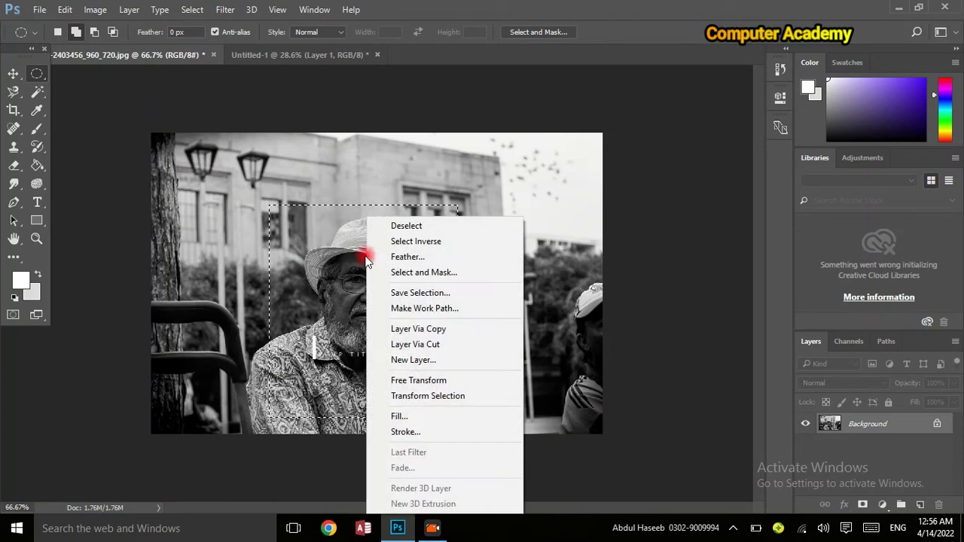
click(420, 228)
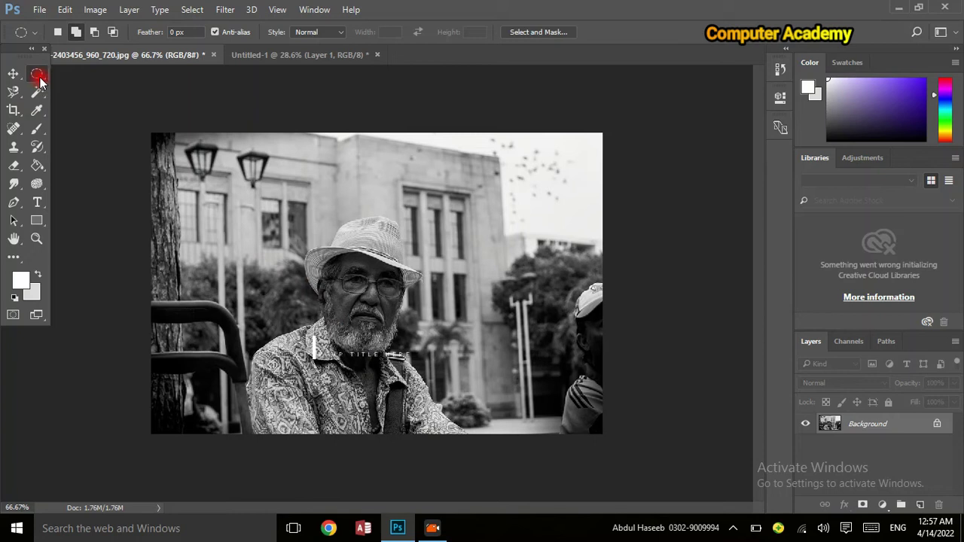
Draw an elliptical selection around the old man's head, then return to Untitled-1.
drag(40, 82, 74, 88)
click(112, 88)
drag(288, 192, 433, 368)
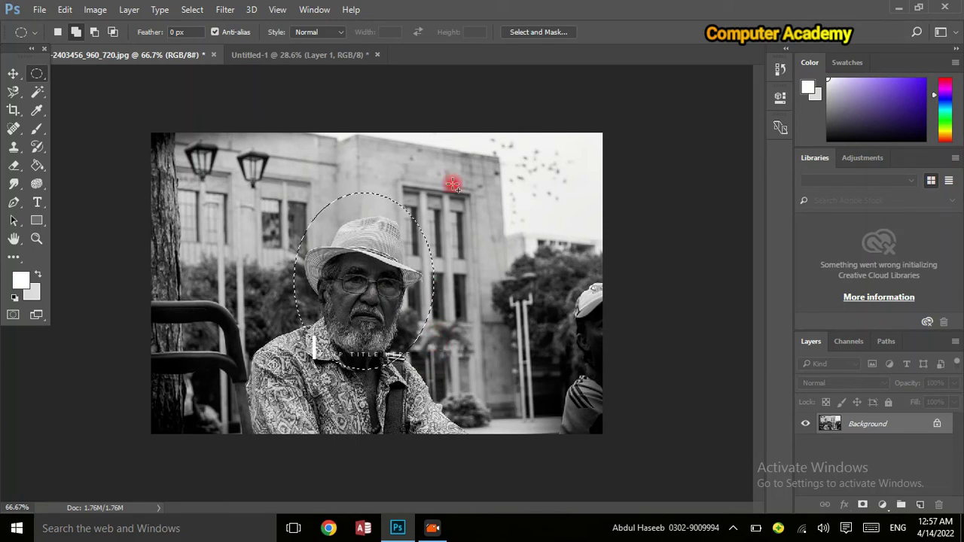
click(293, 54)
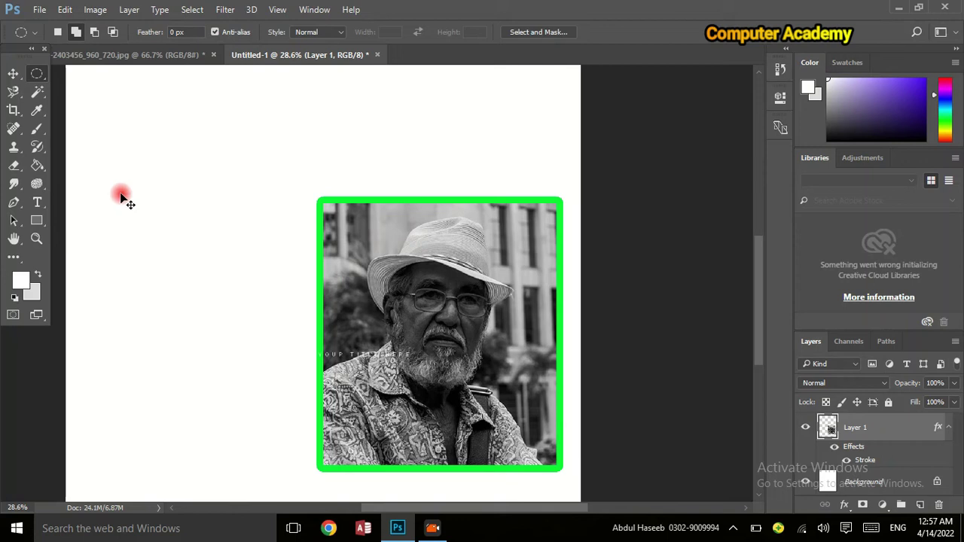
Paste the oval face as Layer 2, enlarge it about 2.8 times and place it left of the frame.
key(ctrl+v)
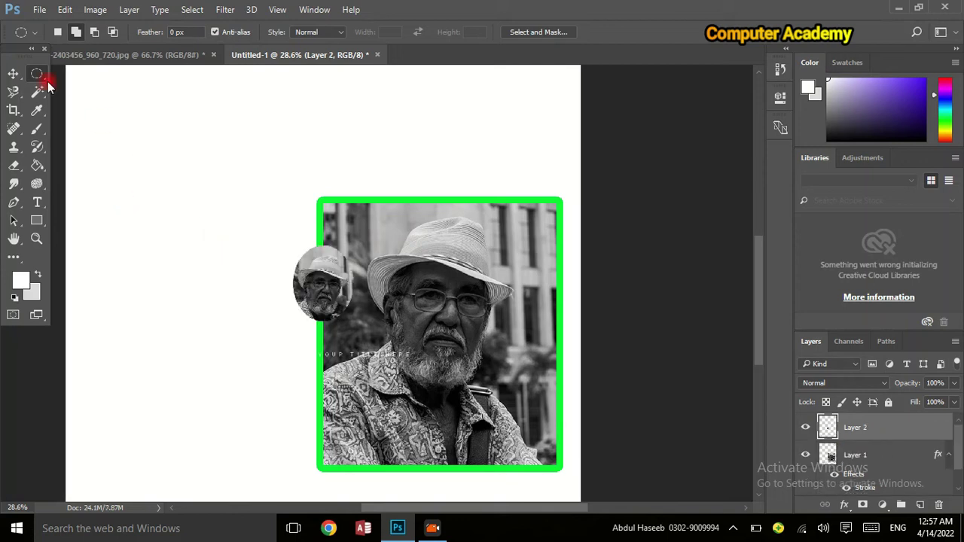
click(14, 75)
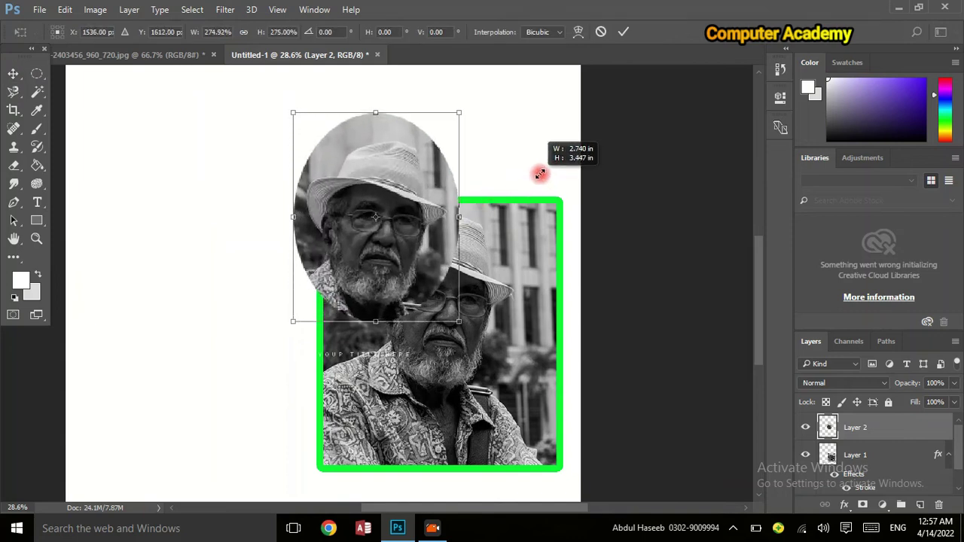
drag(353, 245, 542, 167)
drag(366, 205, 178, 293)
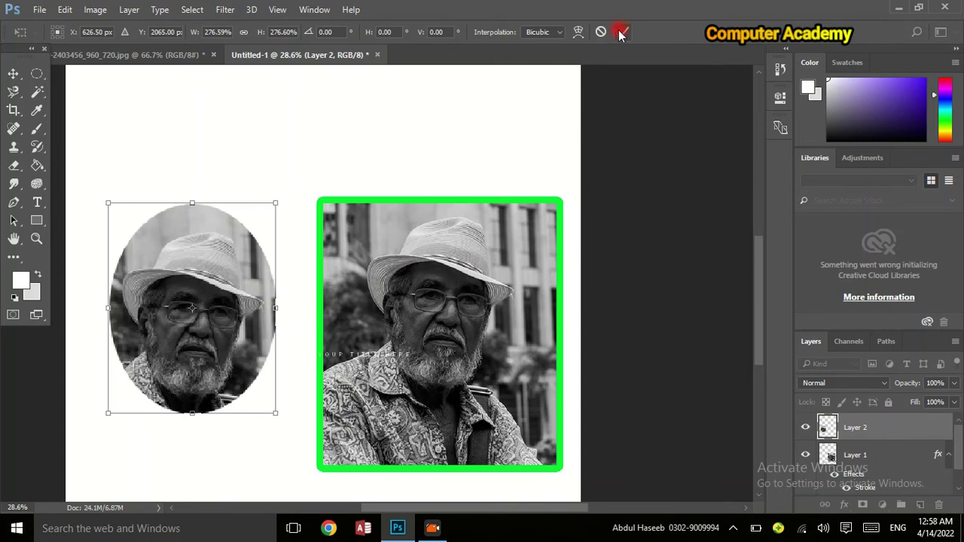
drag(193, 258, 171, 271)
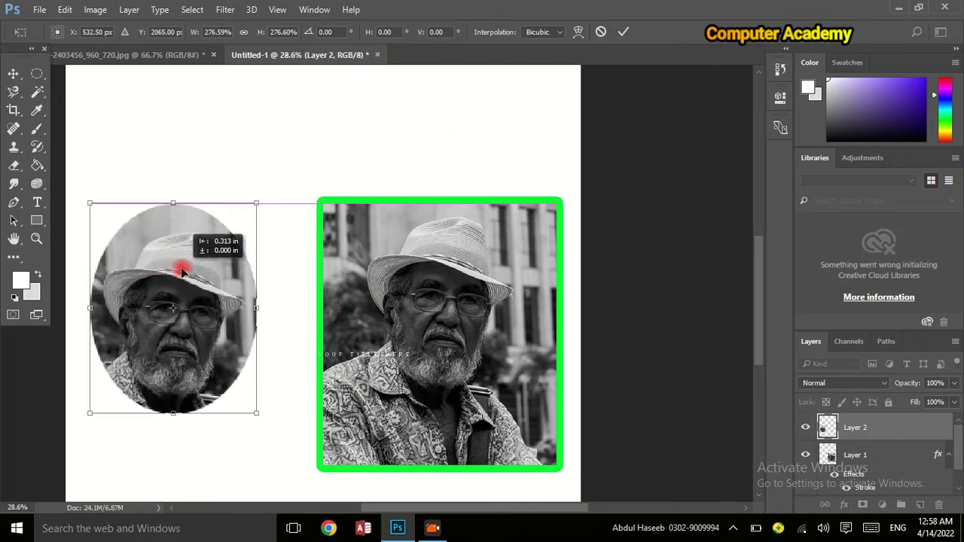
click(623, 32)
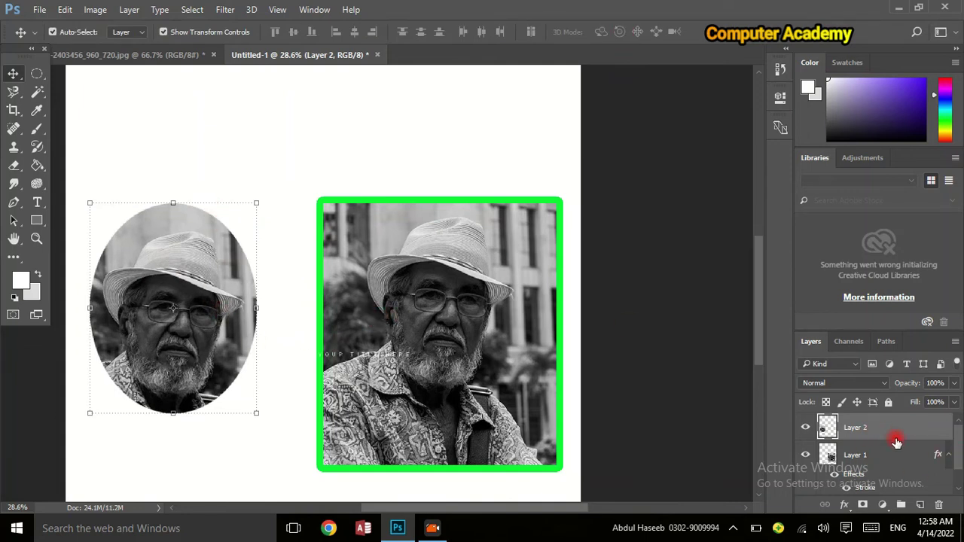
Edit the Layer 2 name and dismiss its layer options menu.
double_click(858, 428)
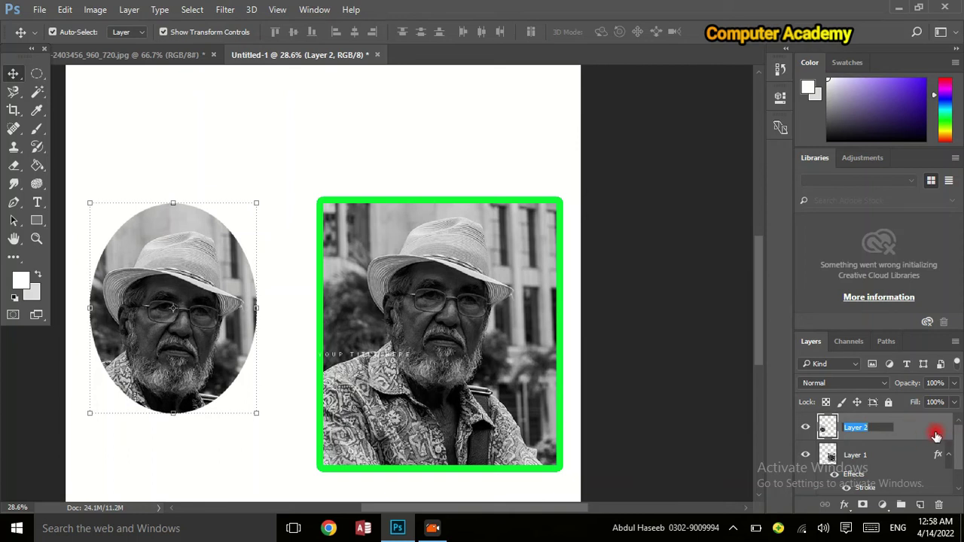
click(935, 436)
right_click(910, 432)
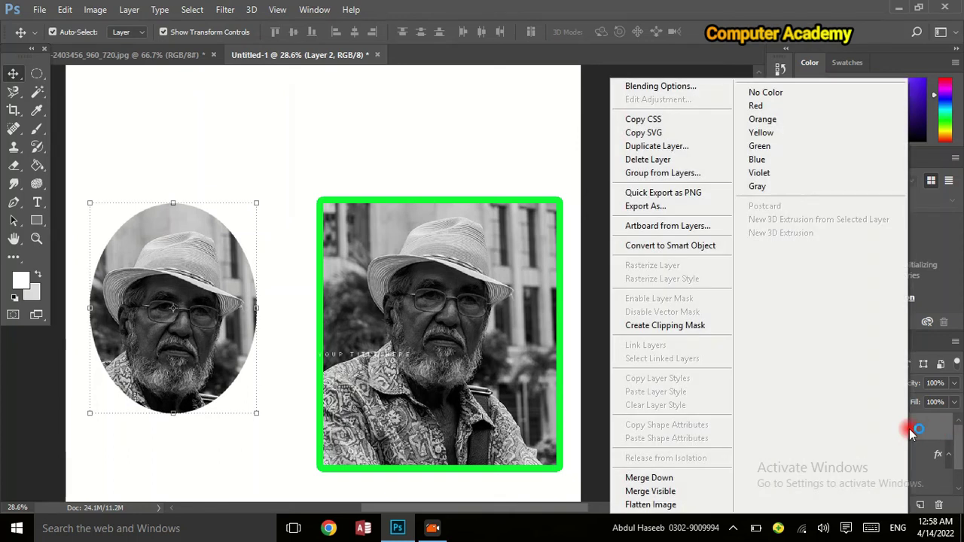
click(939, 423)
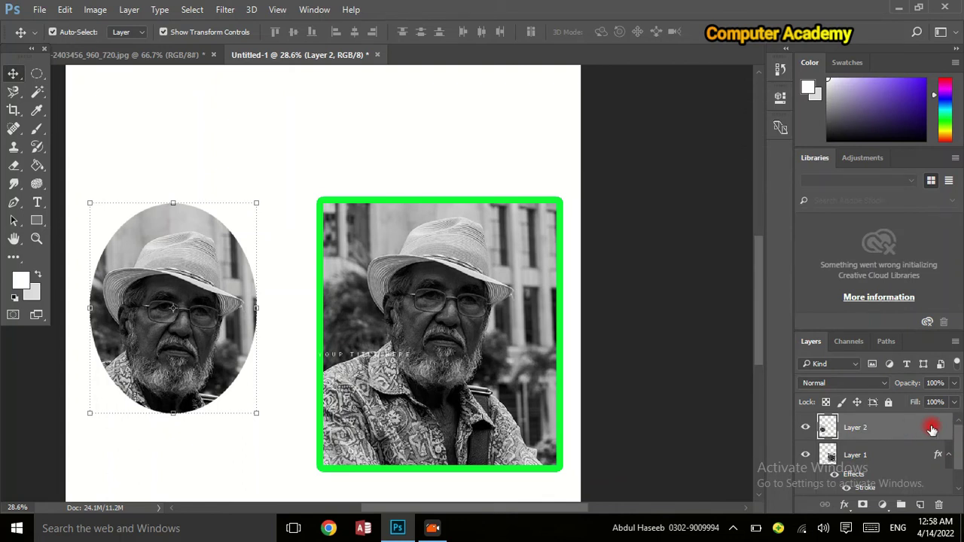
Add the green Stroke style to the oval Layer 2 and apply it.
double_click(931, 429)
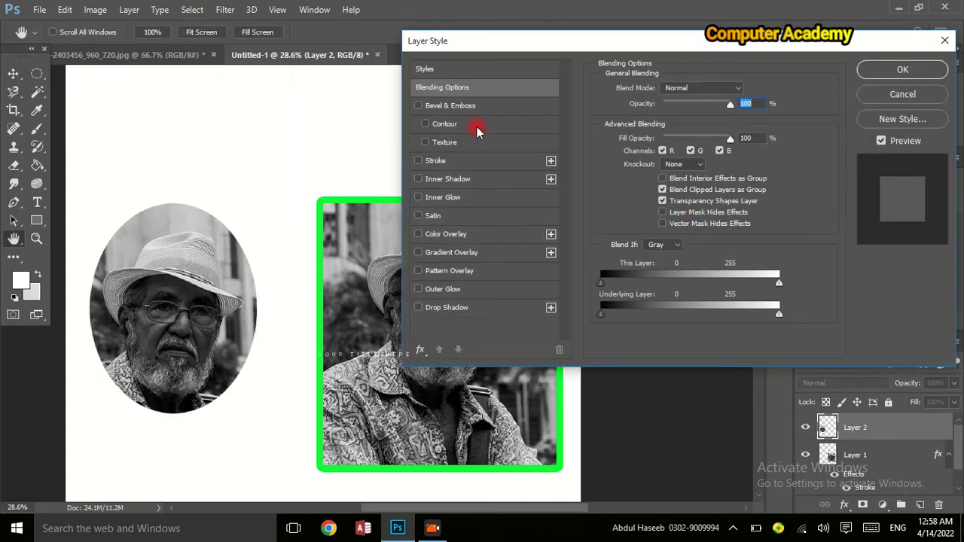
click(484, 499)
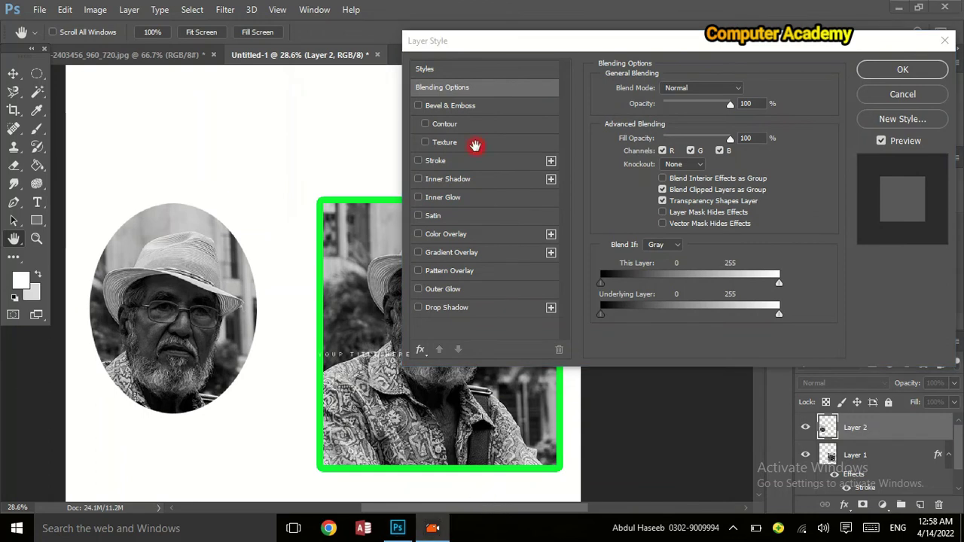
click(419, 161)
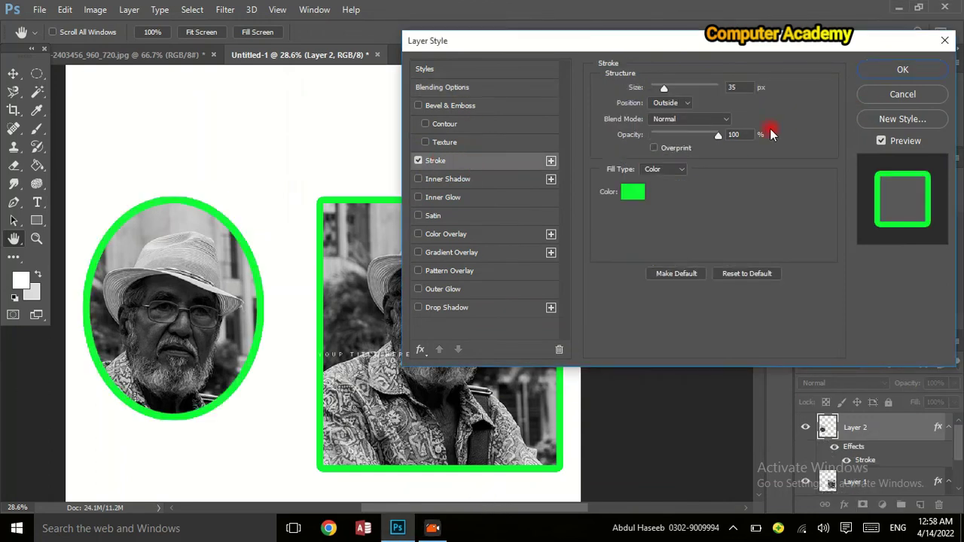
click(884, 71)
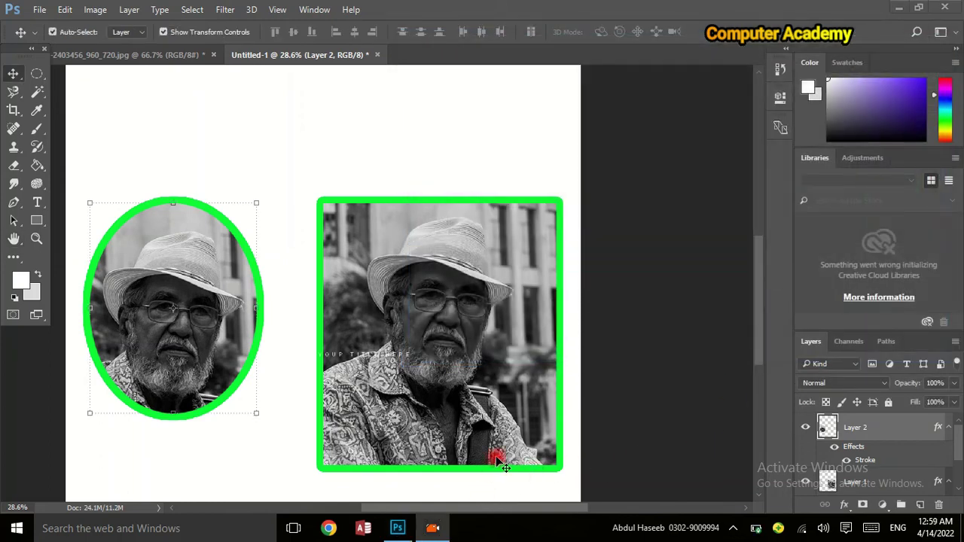
click(38, 75)
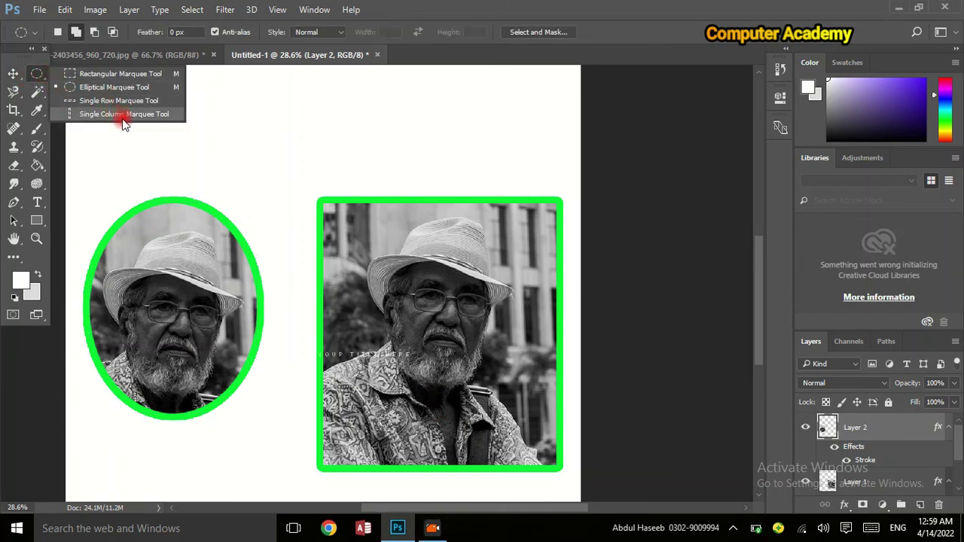
click(267, 136)
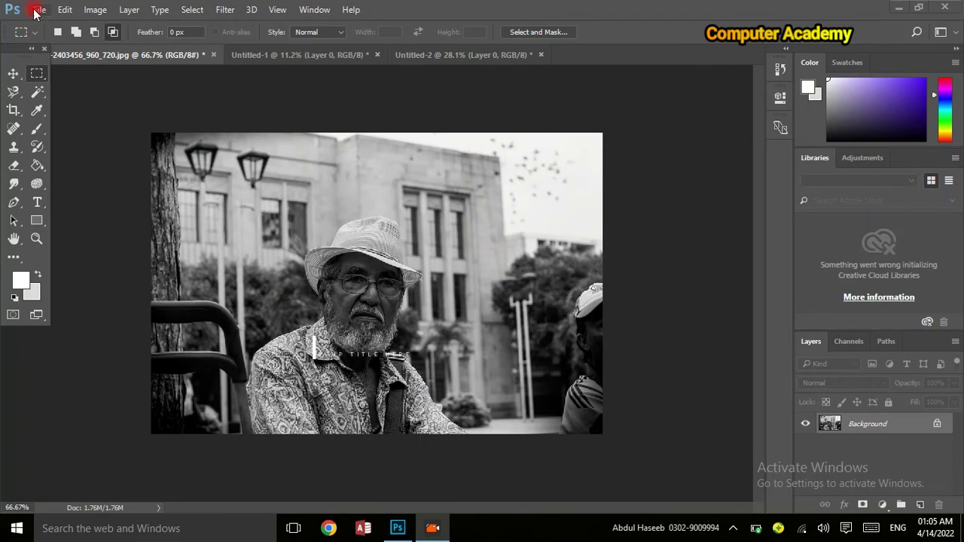
Open girl-4448689.jpg from Desktop\images as a new document.
click(35, 10)
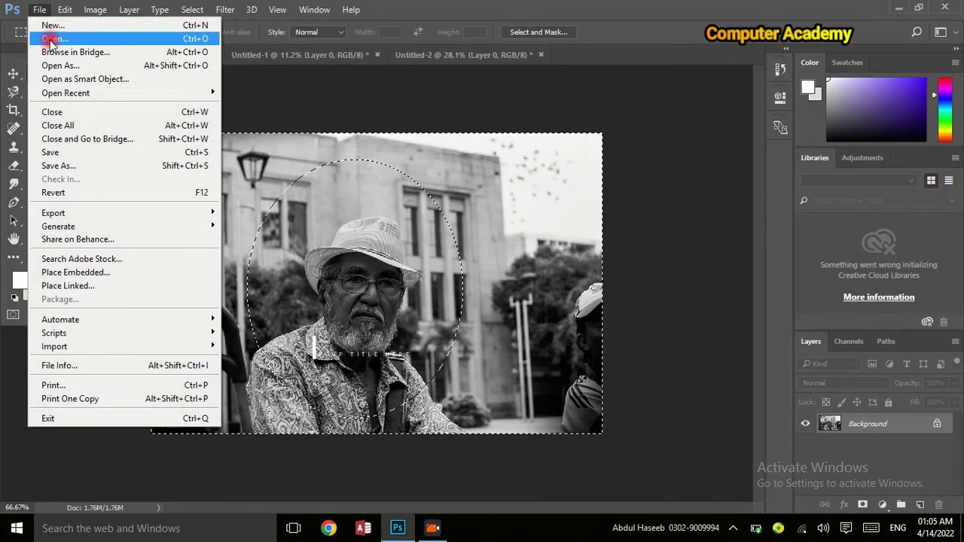
click(51, 40)
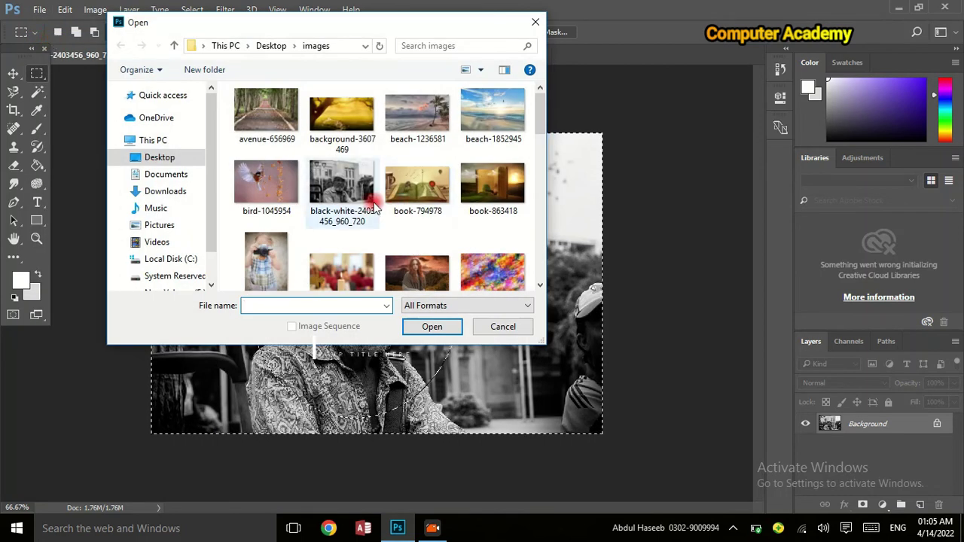
scroll(275, 175, down, 2)
click(418, 242)
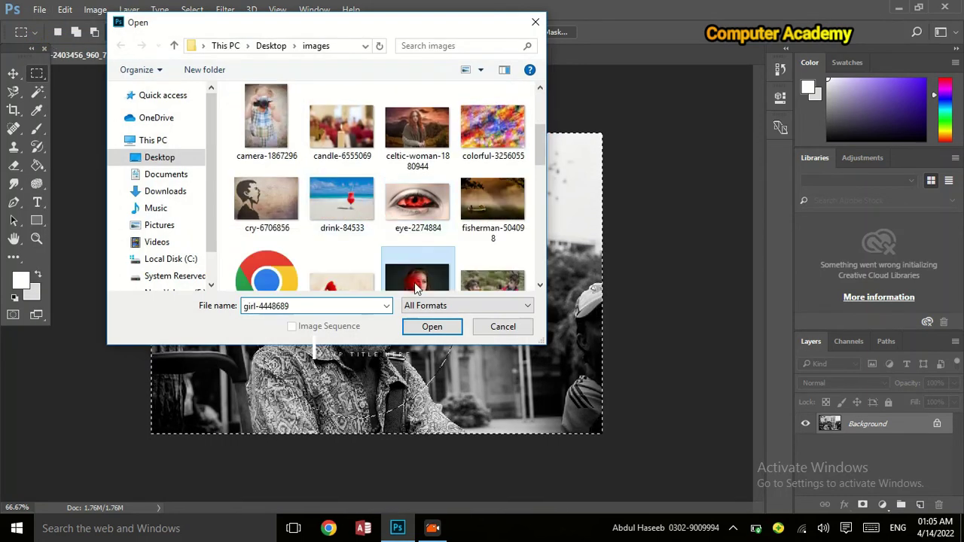
click(431, 326)
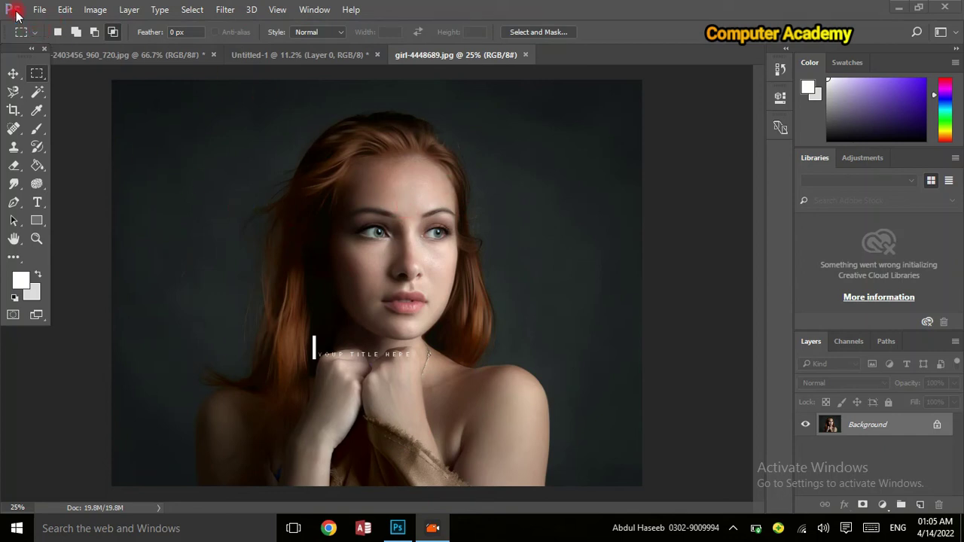
Create a blank Letter 8.5 x 11 in, 300 ppi document and return to girl-4448689.jpg.
click(39, 11)
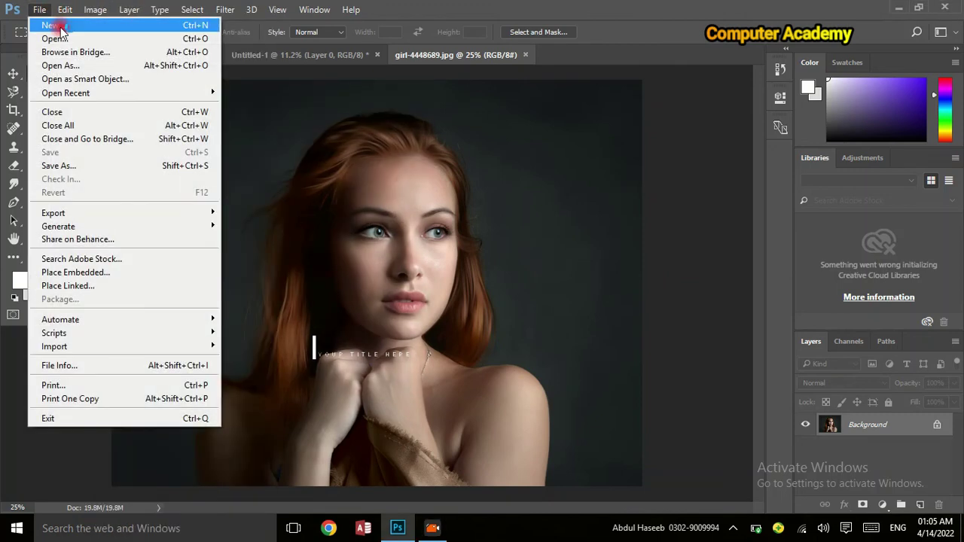
click(42, 9)
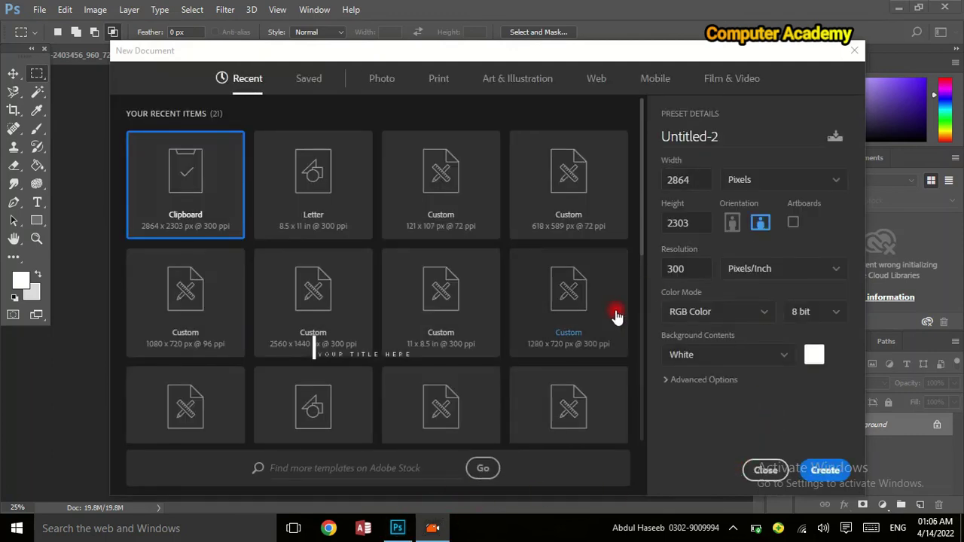
click(296, 115)
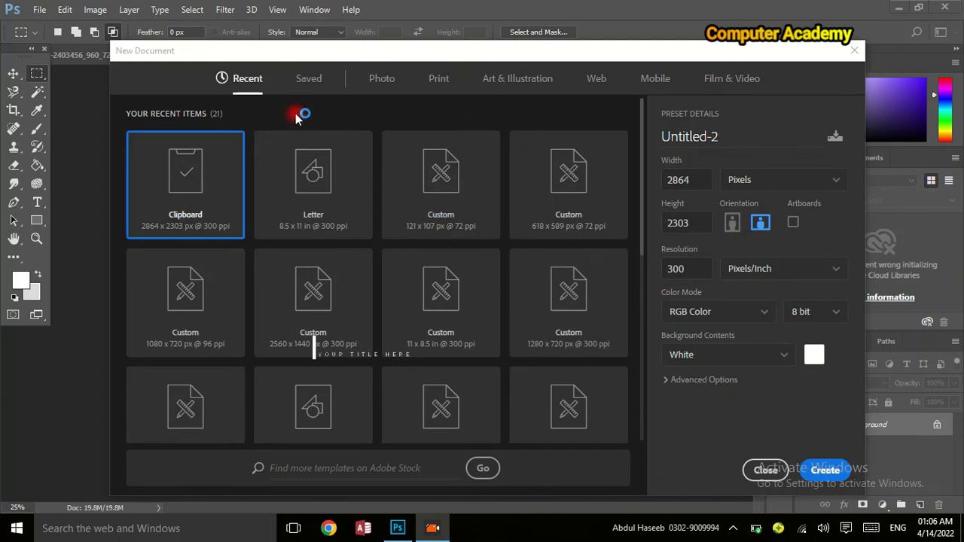
click(439, 76)
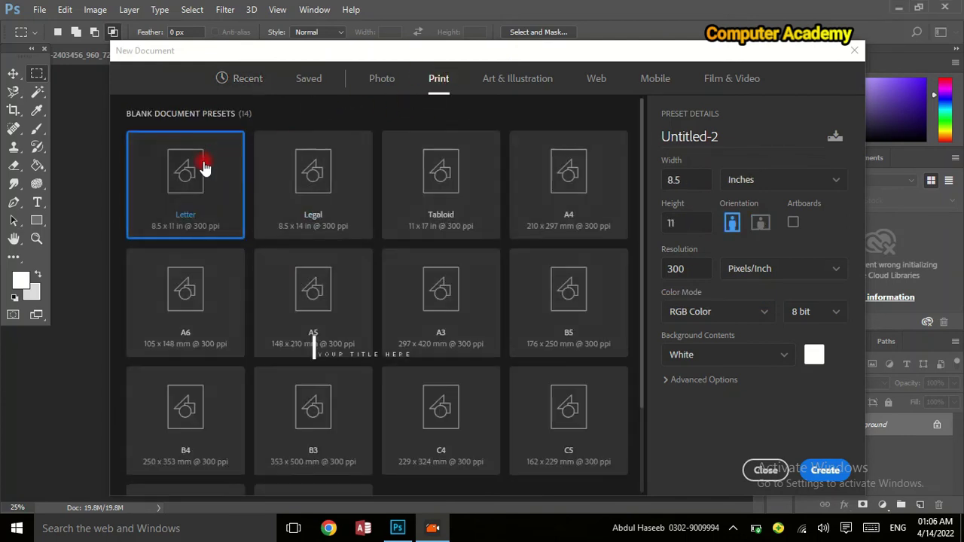
click(817, 467)
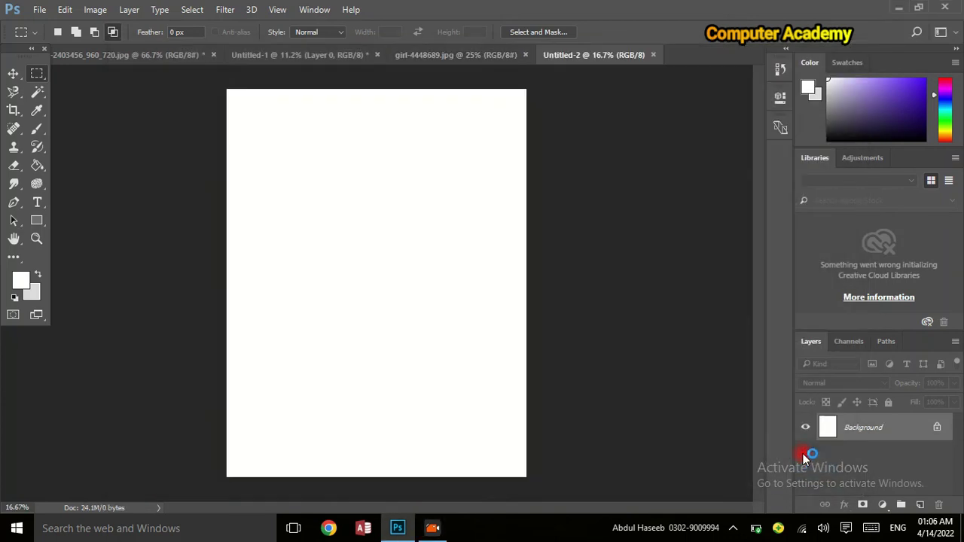
click(475, 55)
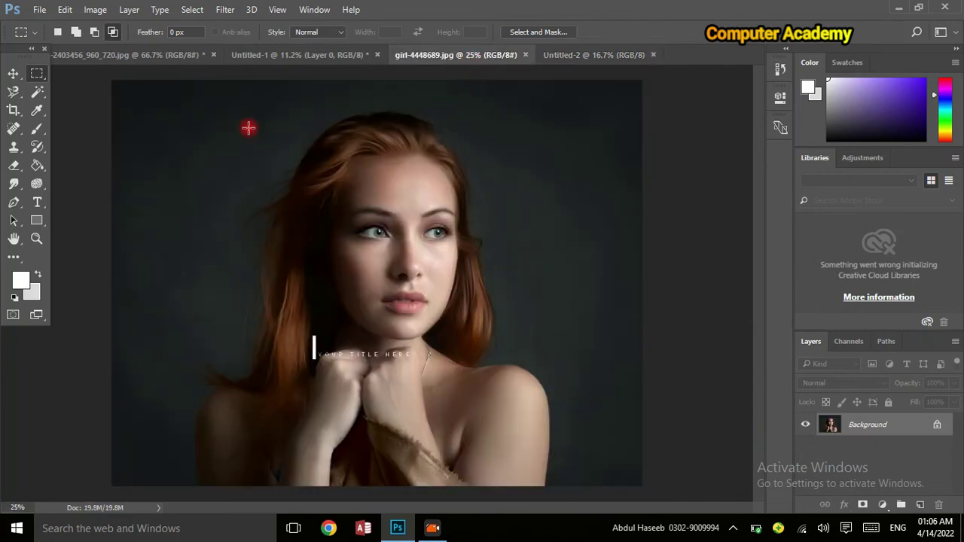
Select a square around the girl's face and paste it onto the Letter page.
drag(207, 80, 551, 412)
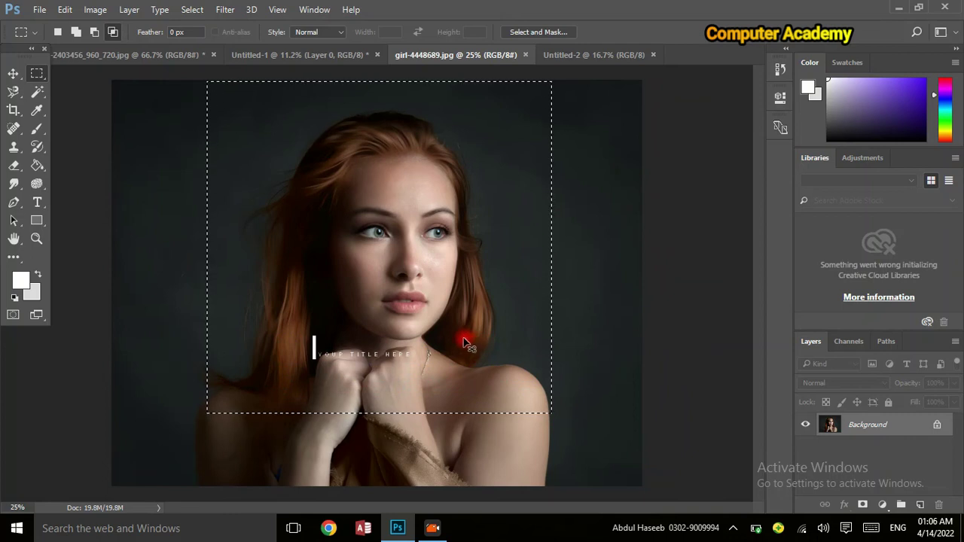
click(565, 56)
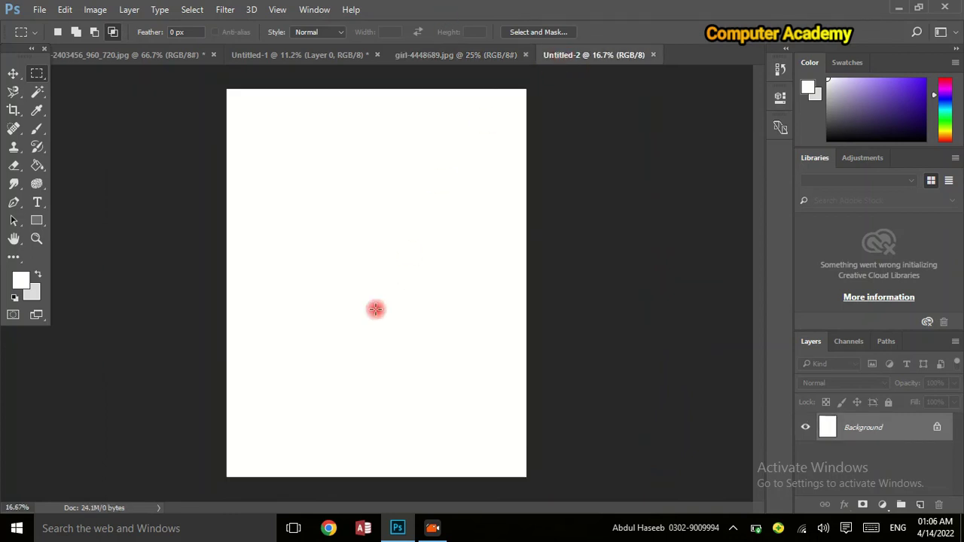
key(ctrl+v)
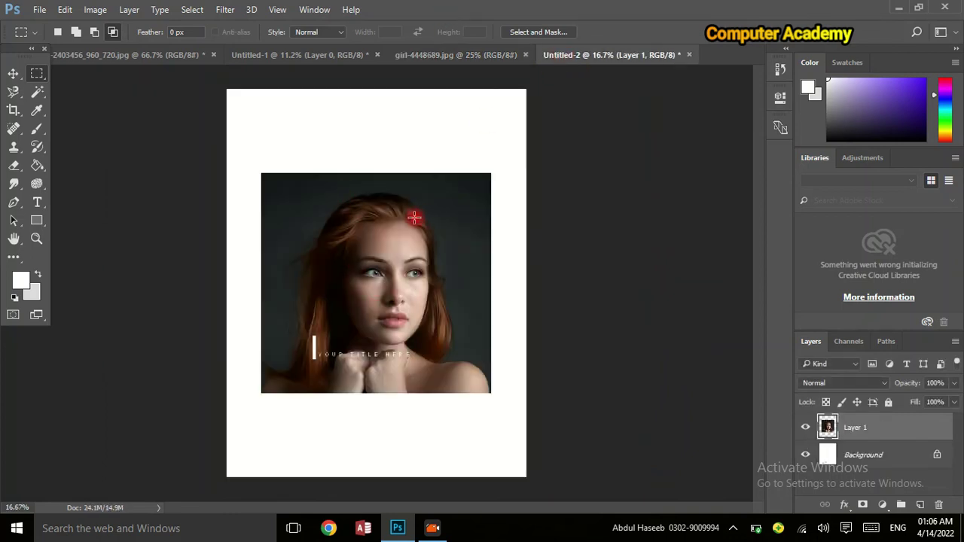
Scale the pasted portrait to about 61%, shift it left, and apply the transform.
click(13, 73)
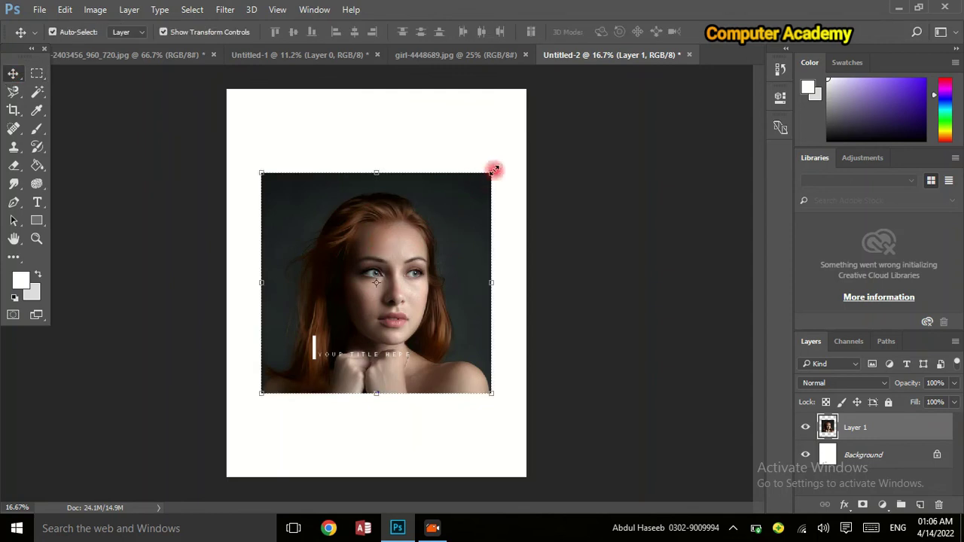
click(493, 169)
drag(493, 169, 428, 229)
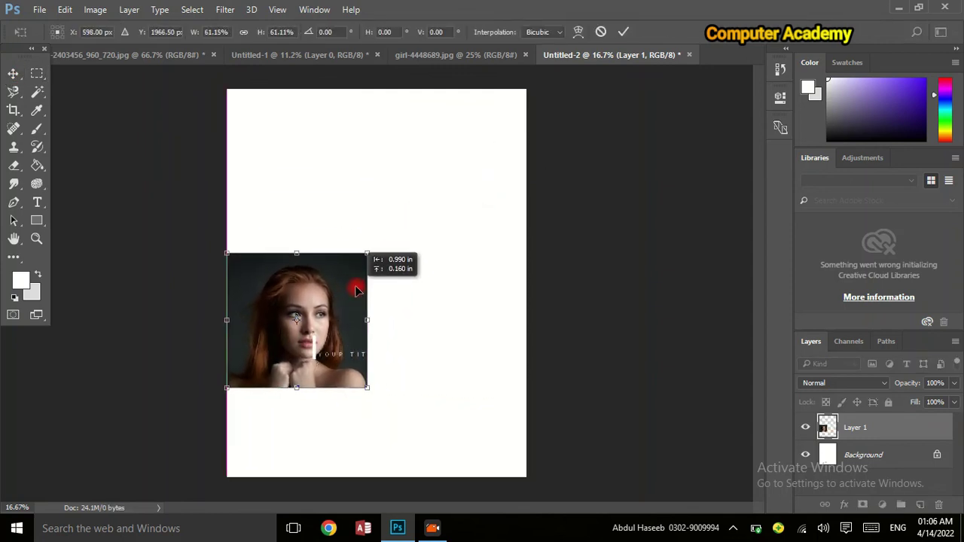
drag(428, 230, 367, 253)
click(12, 73)
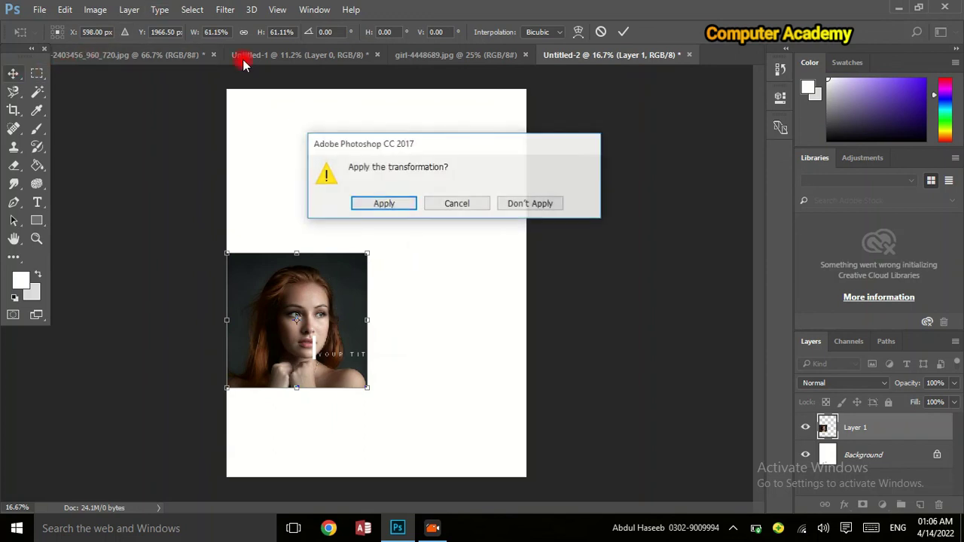
click(384, 201)
click(430, 53)
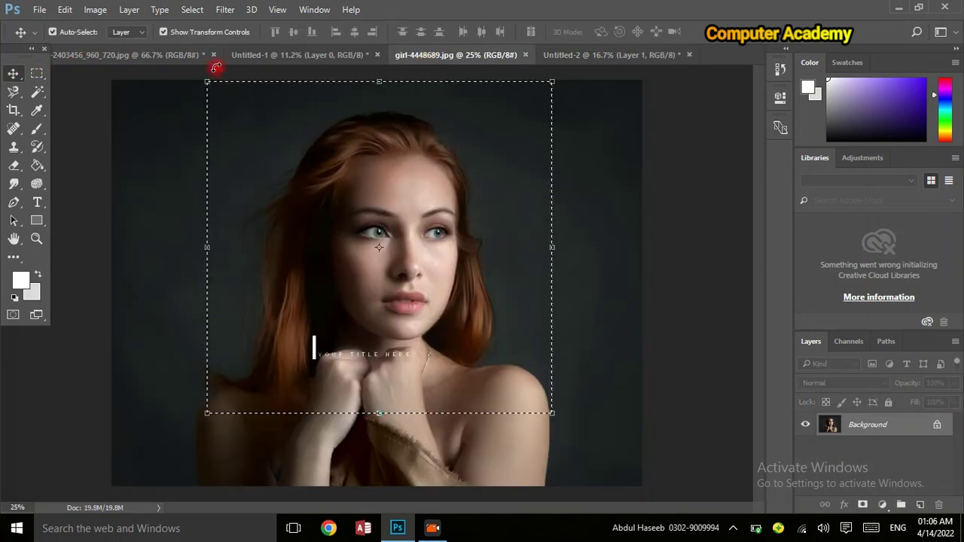
Feather the rectangular selection on the girl portrait by 200 pixels.
click(35, 73)
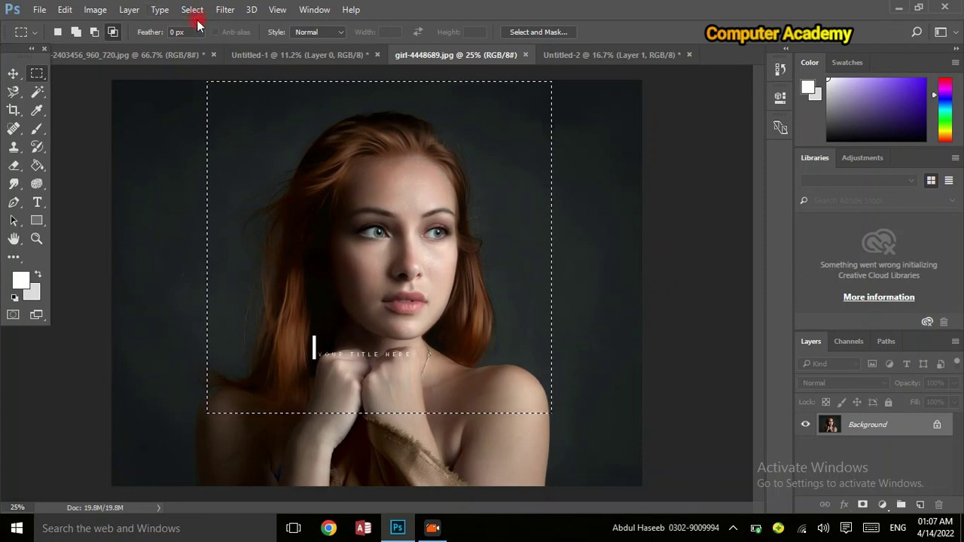
right_click(298, 154)
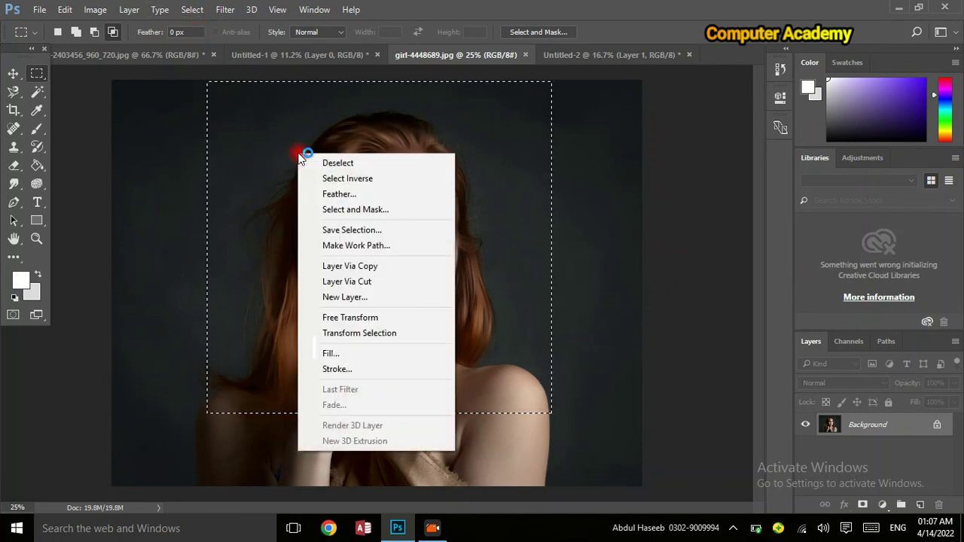
click(359, 195)
text(200)
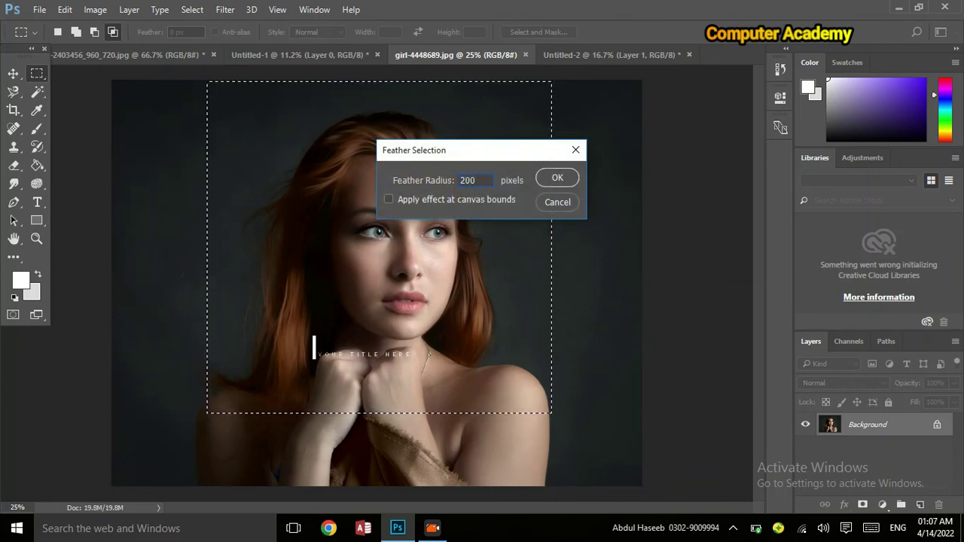
click(555, 178)
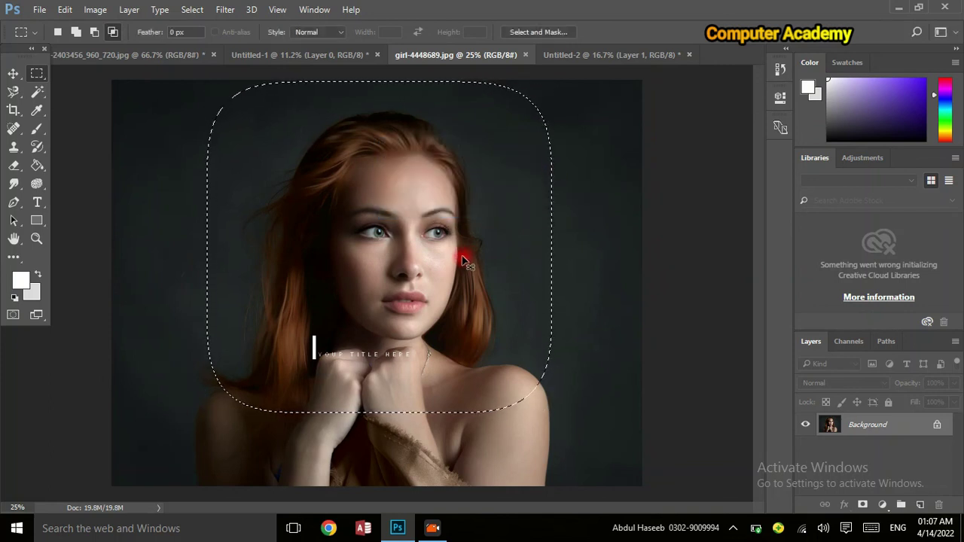
Paste the feathered portrait into the Untitled-2 Letter page as Layer 2.
click(580, 54)
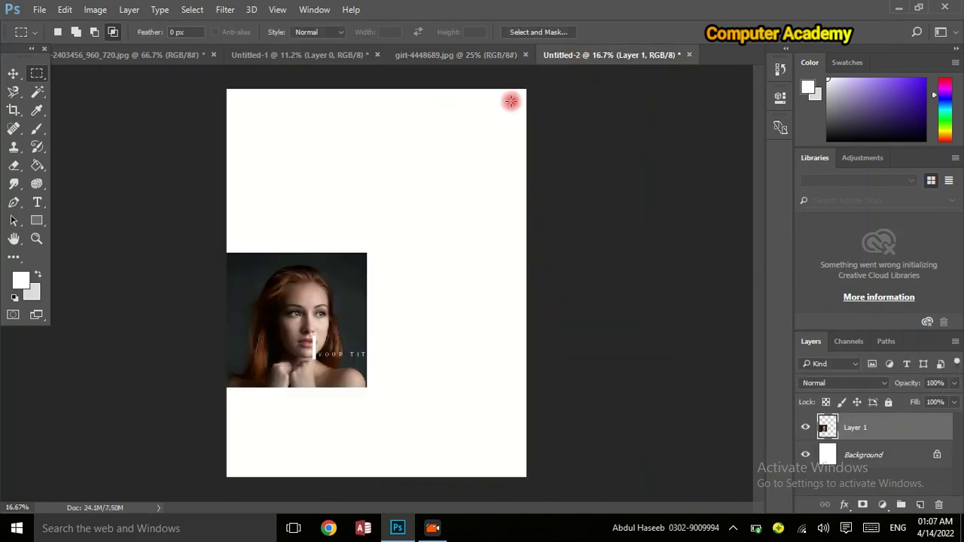
key(ctrl+v)
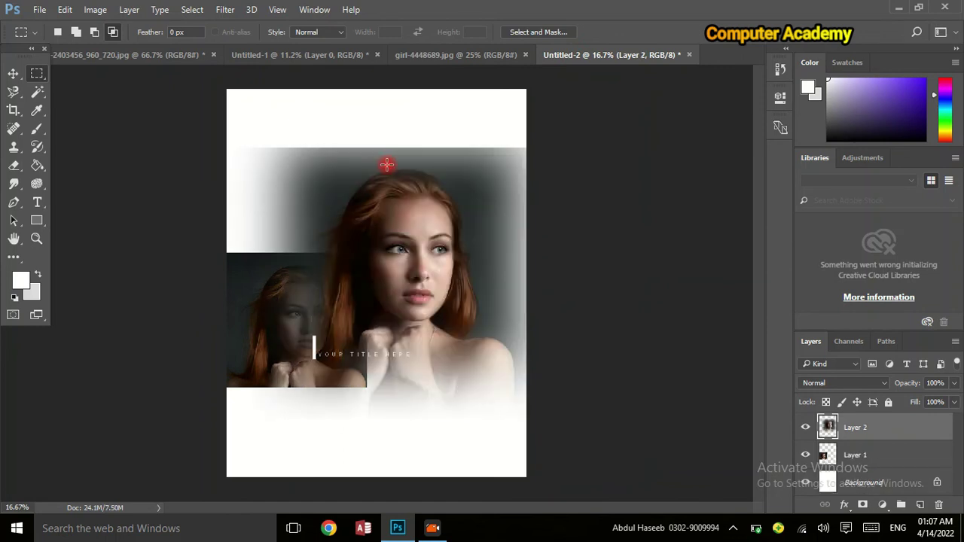
click(13, 73)
scroll(343, 179, up, 1)
scroll(399, 209, down, 1)
scroll(452, 209, down, 1)
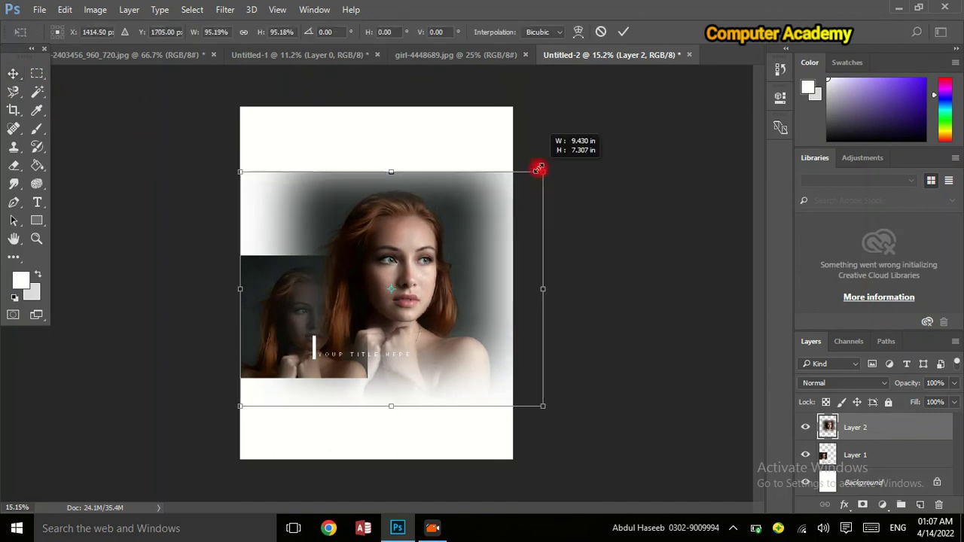
Scale the portrait to about 71% at the page top, and centre the square photo lower down.
drag(558, 159, 466, 230)
drag(430, 263, 467, 147)
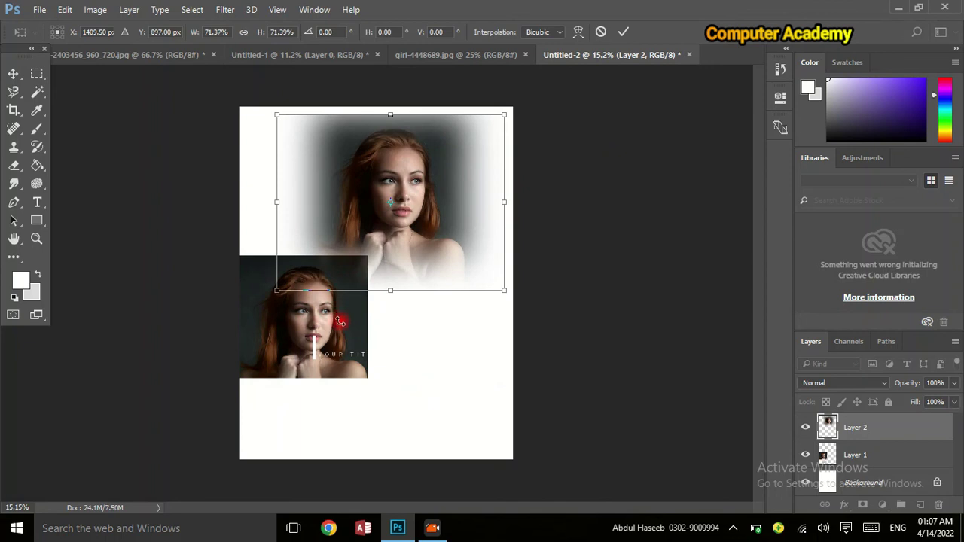
key(Return)
drag(339, 320, 403, 381)
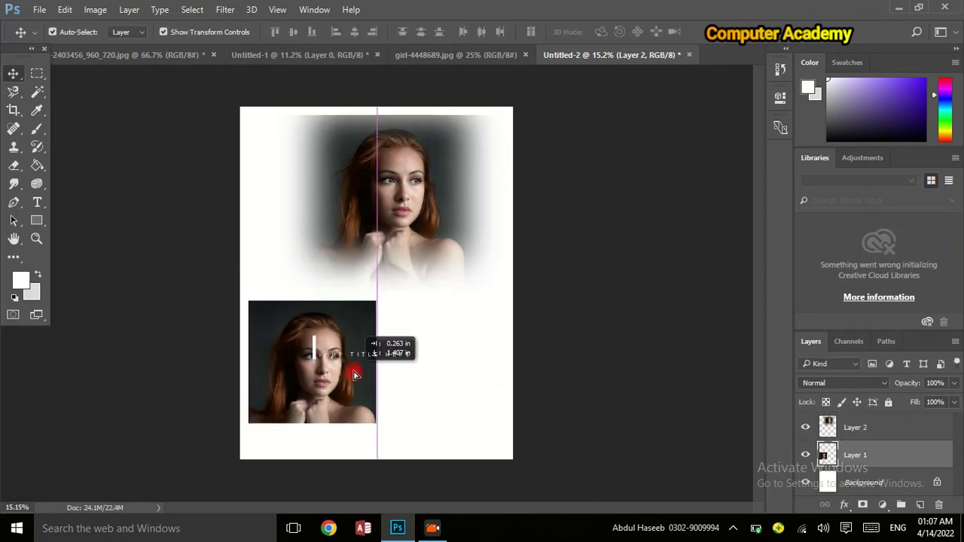
click(389, 225)
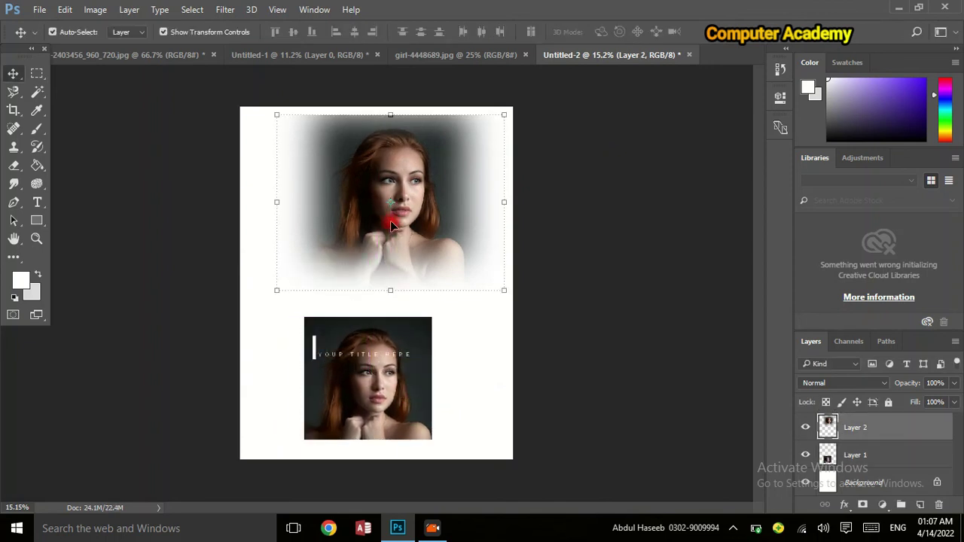